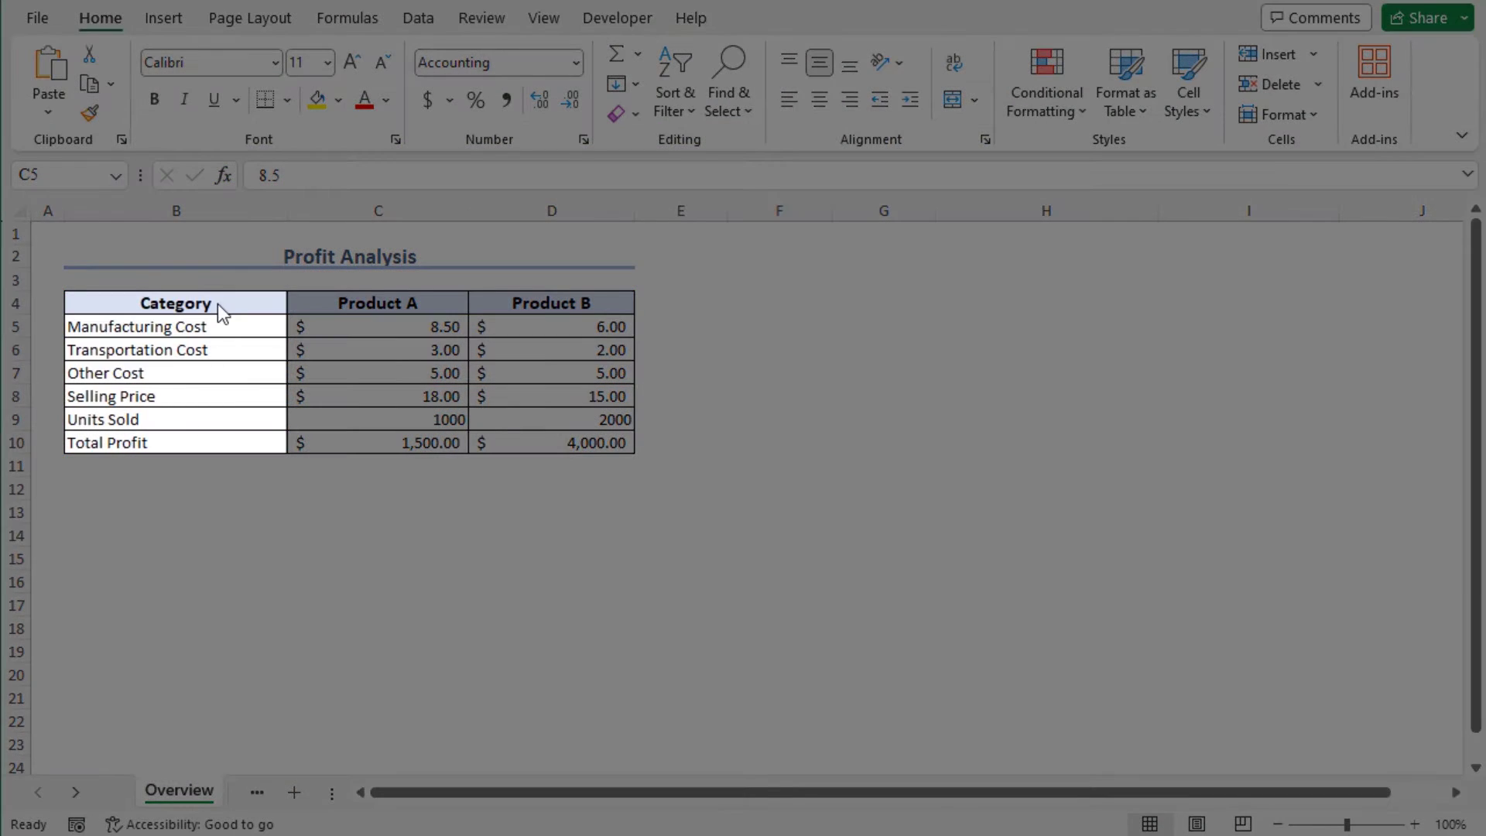
- Review the Dataset table's headers and rows, and check the Total Profit formulas in C10 and D10
{"action": "left_click", "coordinate": [218, 304]}
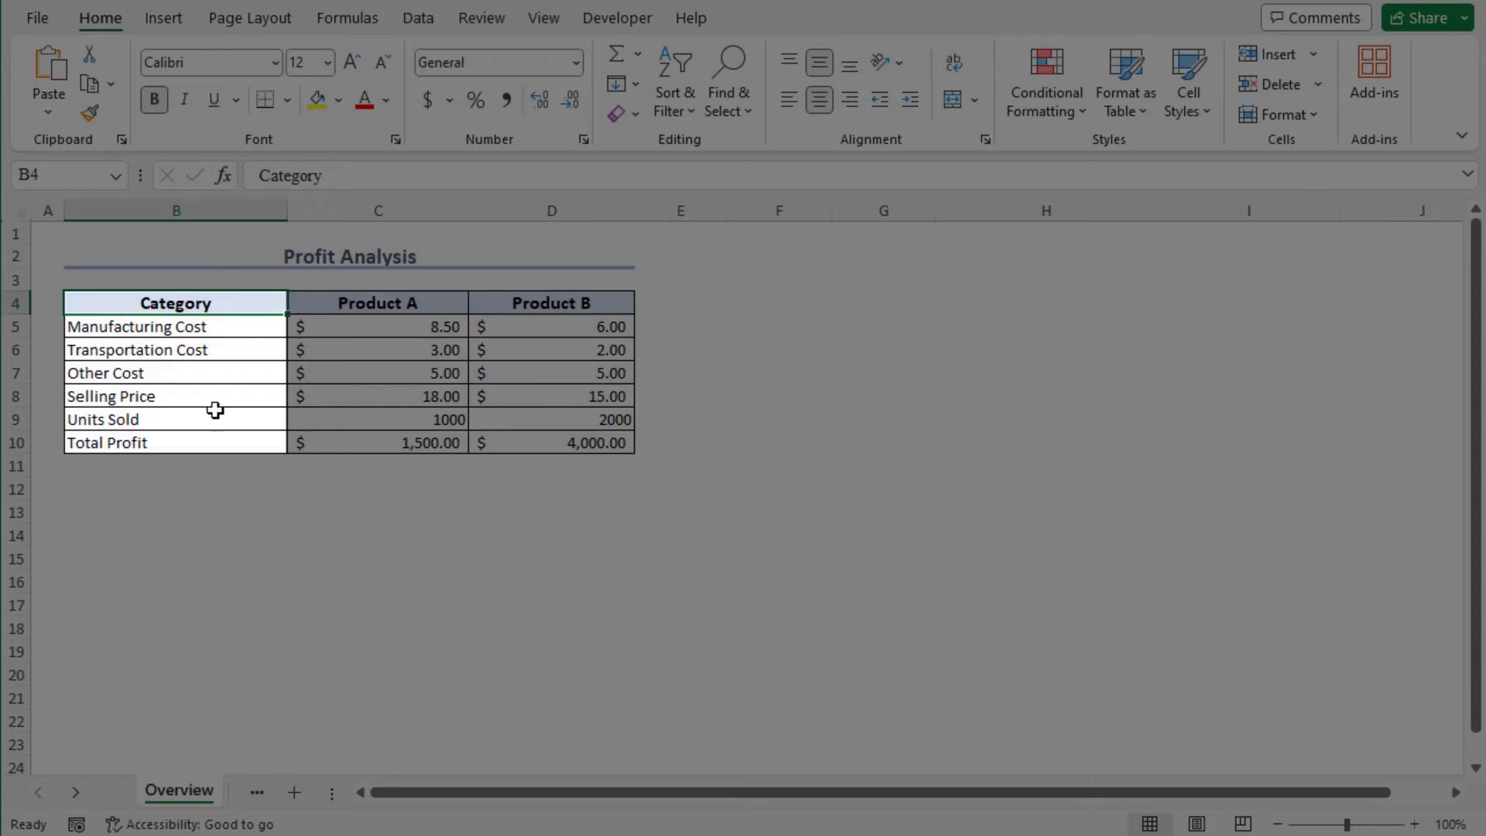
{"action": "left_click", "coordinate": [402, 304]}
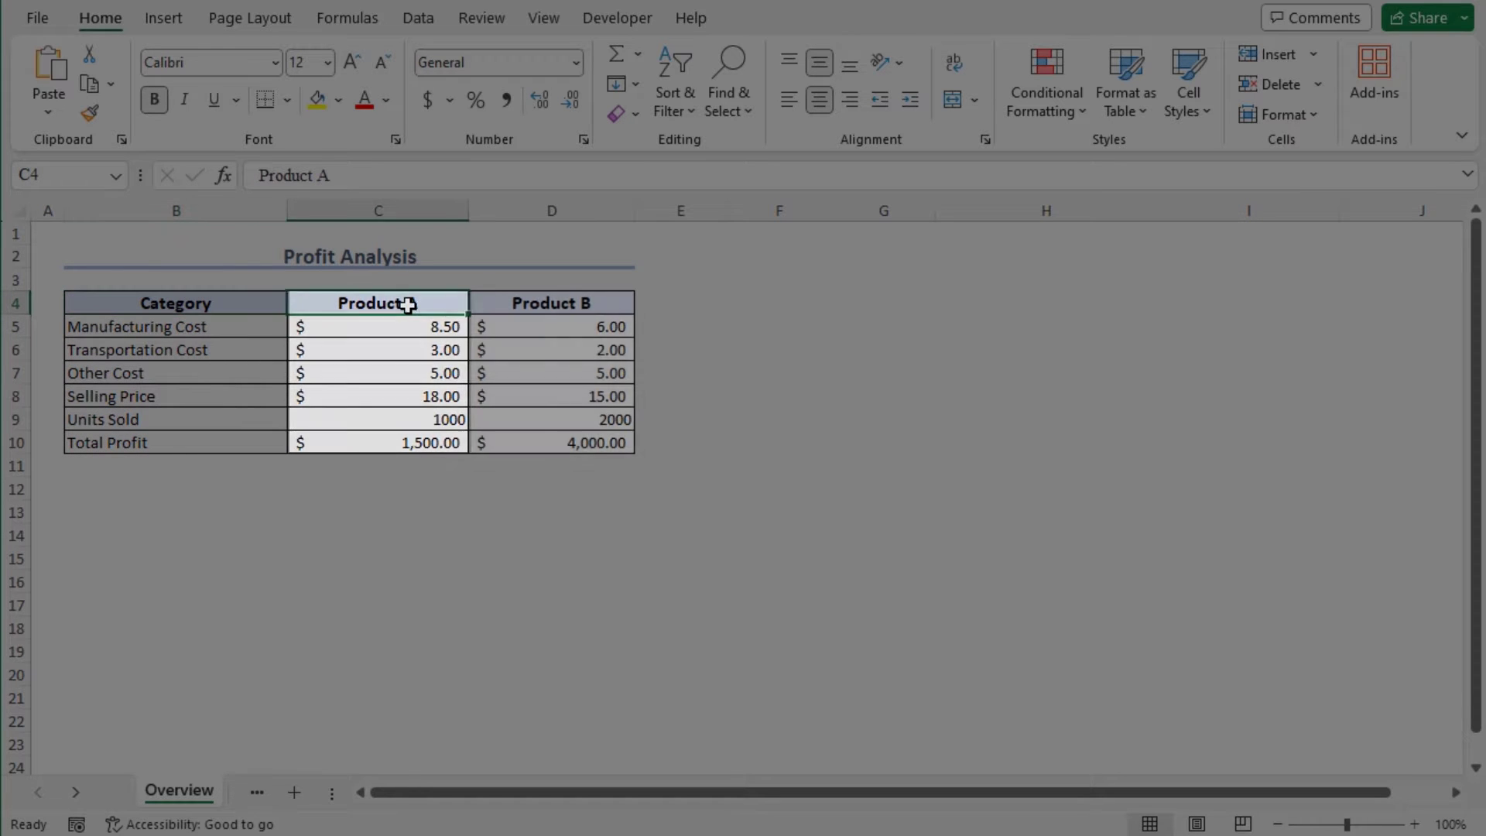
{"action": "left_click", "coordinate": [520, 298]}
{"action": "left_click", "coordinate": [219, 394]}
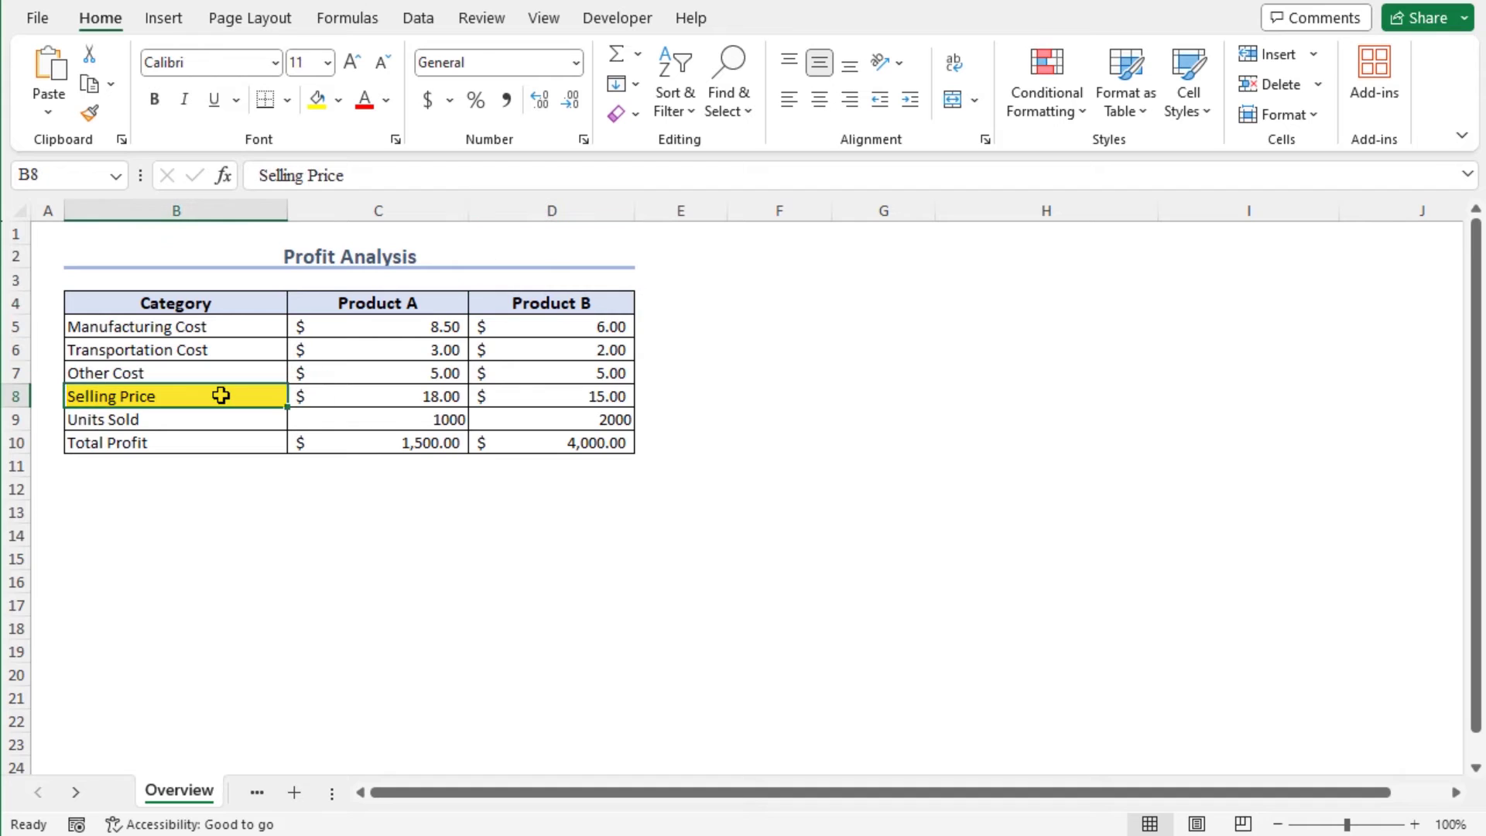
{"action": "left_click", "coordinate": [214, 416]}
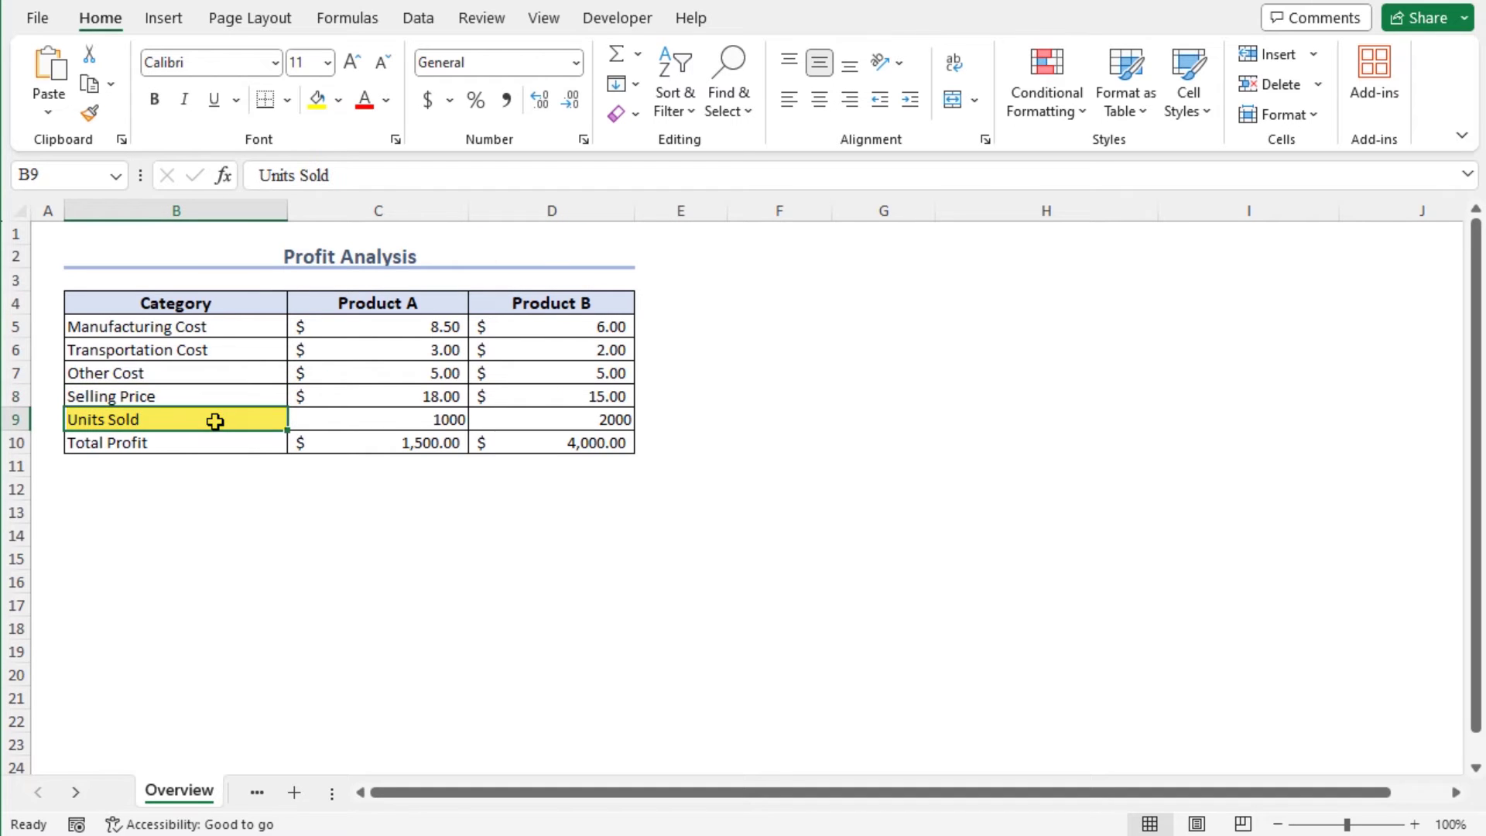
{"action": "left_click", "coordinate": [215, 440]}
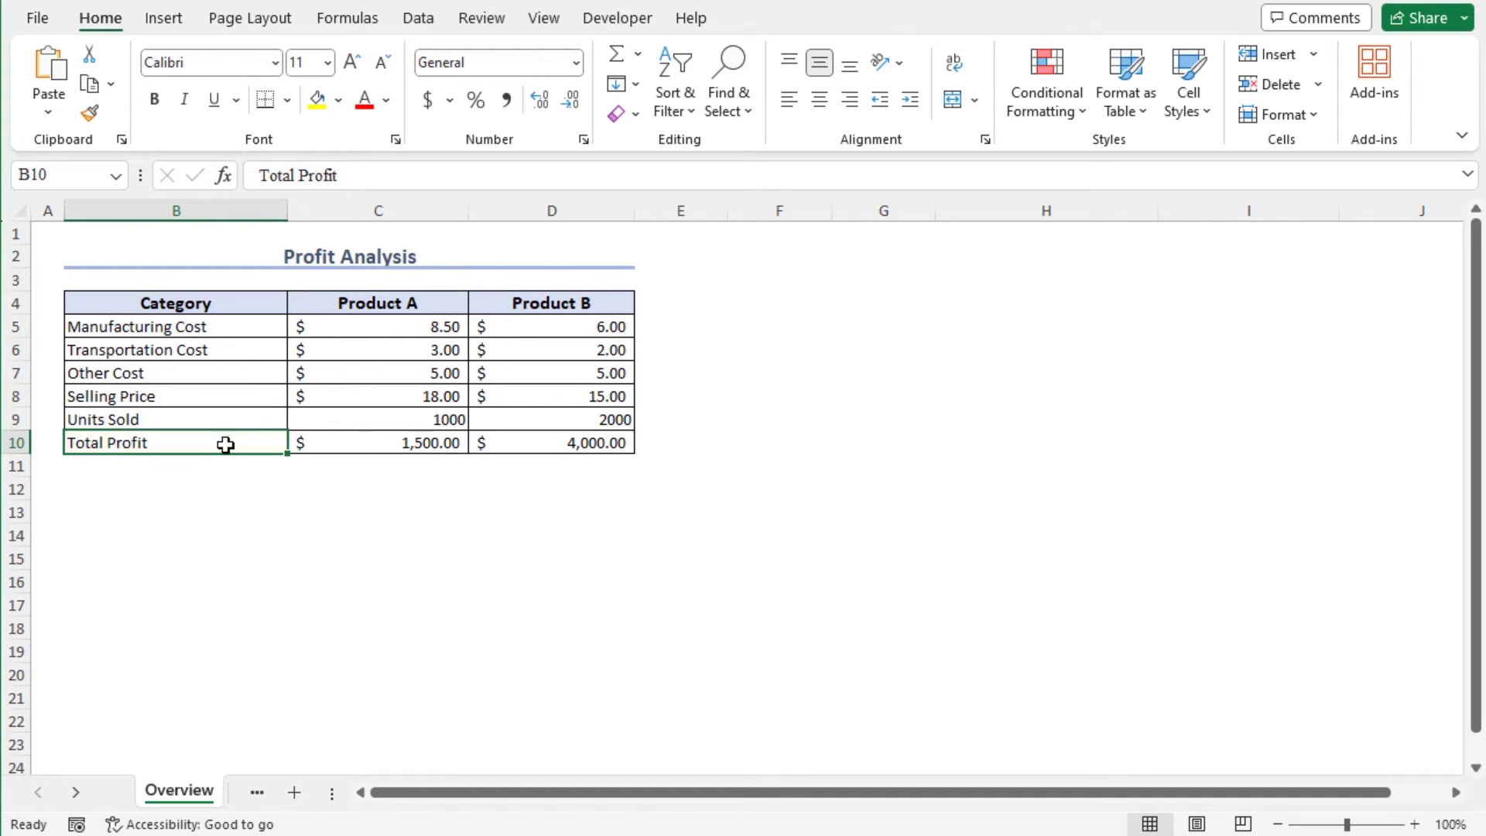
{"action": "left_click", "coordinate": [328, 435]}
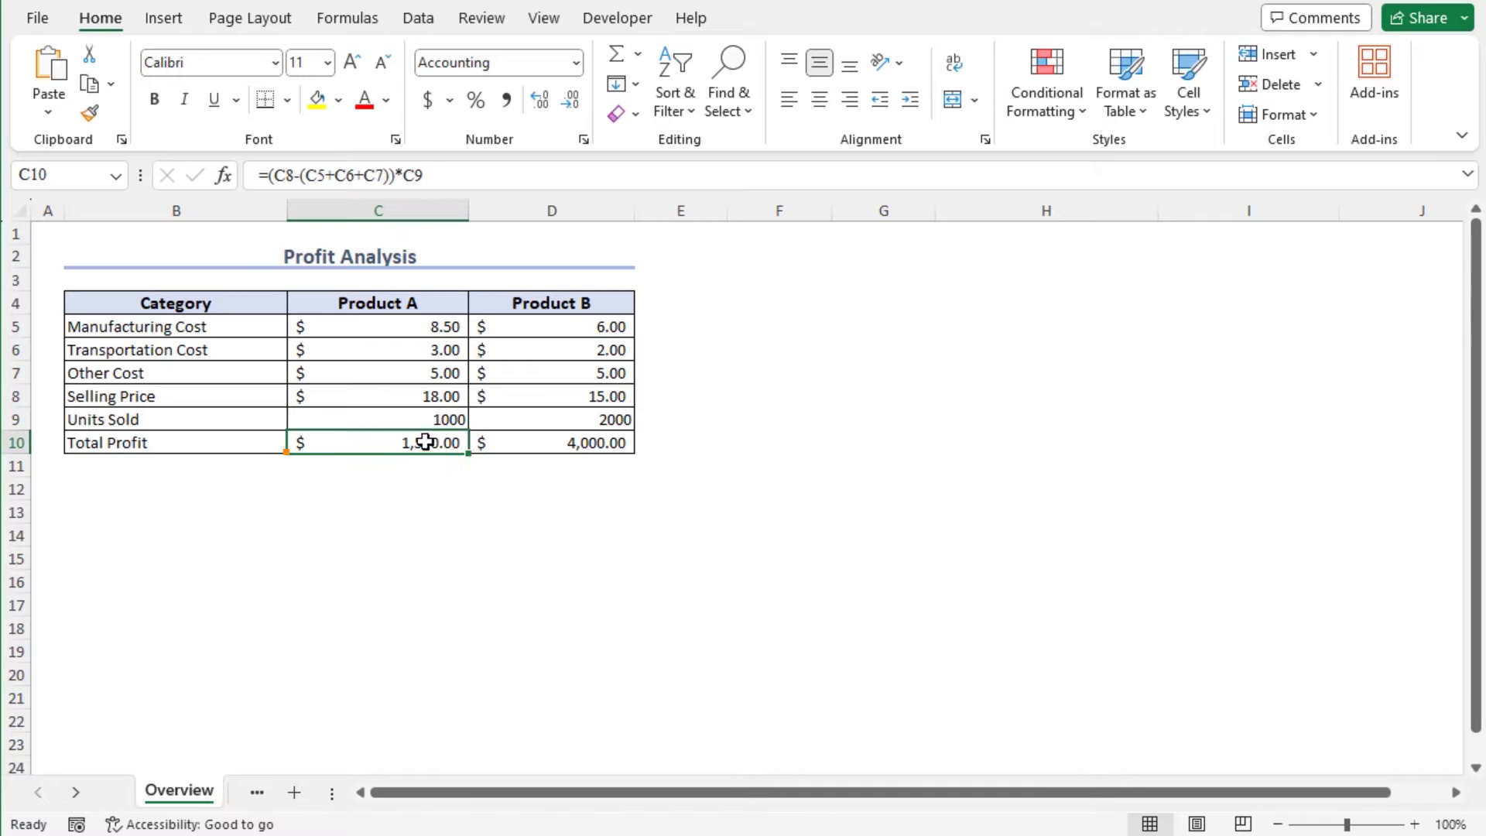
{"action": "left_click", "coordinate": [520, 442]}
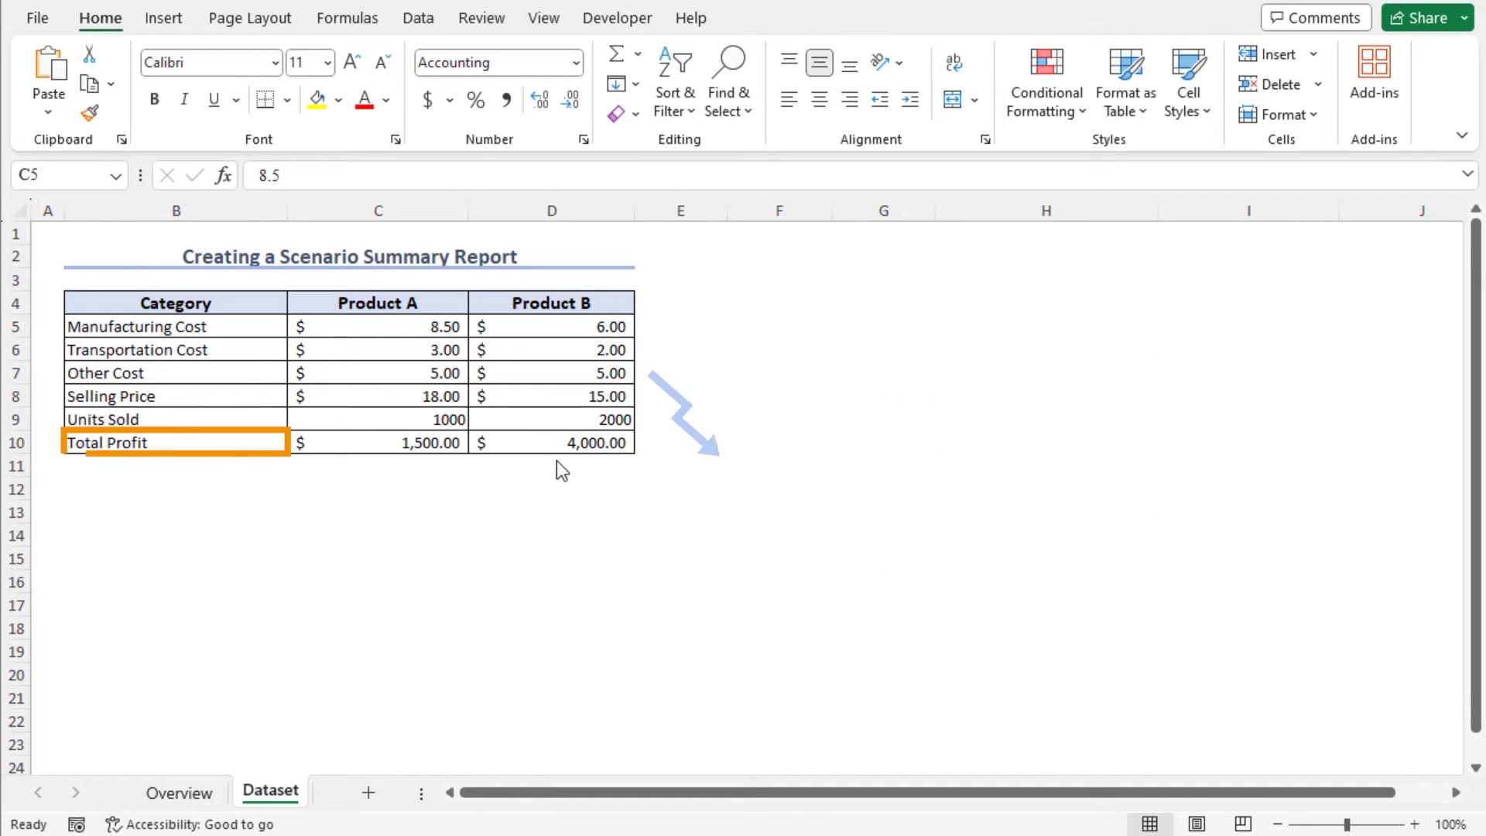
- Open the Scenario Manager from Data > What-If Analysis
{"action": "left_click", "coordinate": [419, 18]}
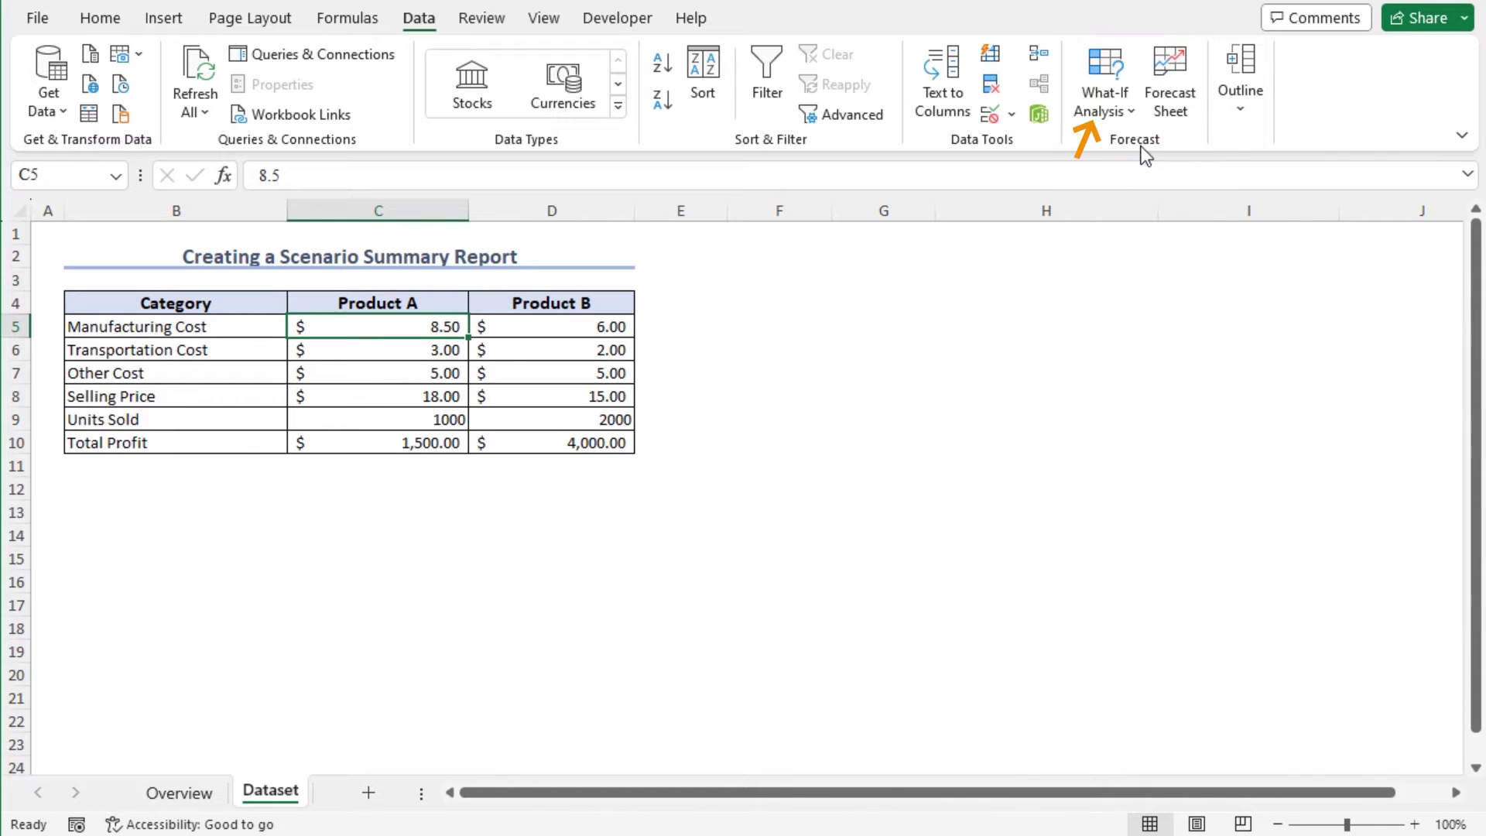
{"action": "left_click", "coordinate": [1132, 114]}
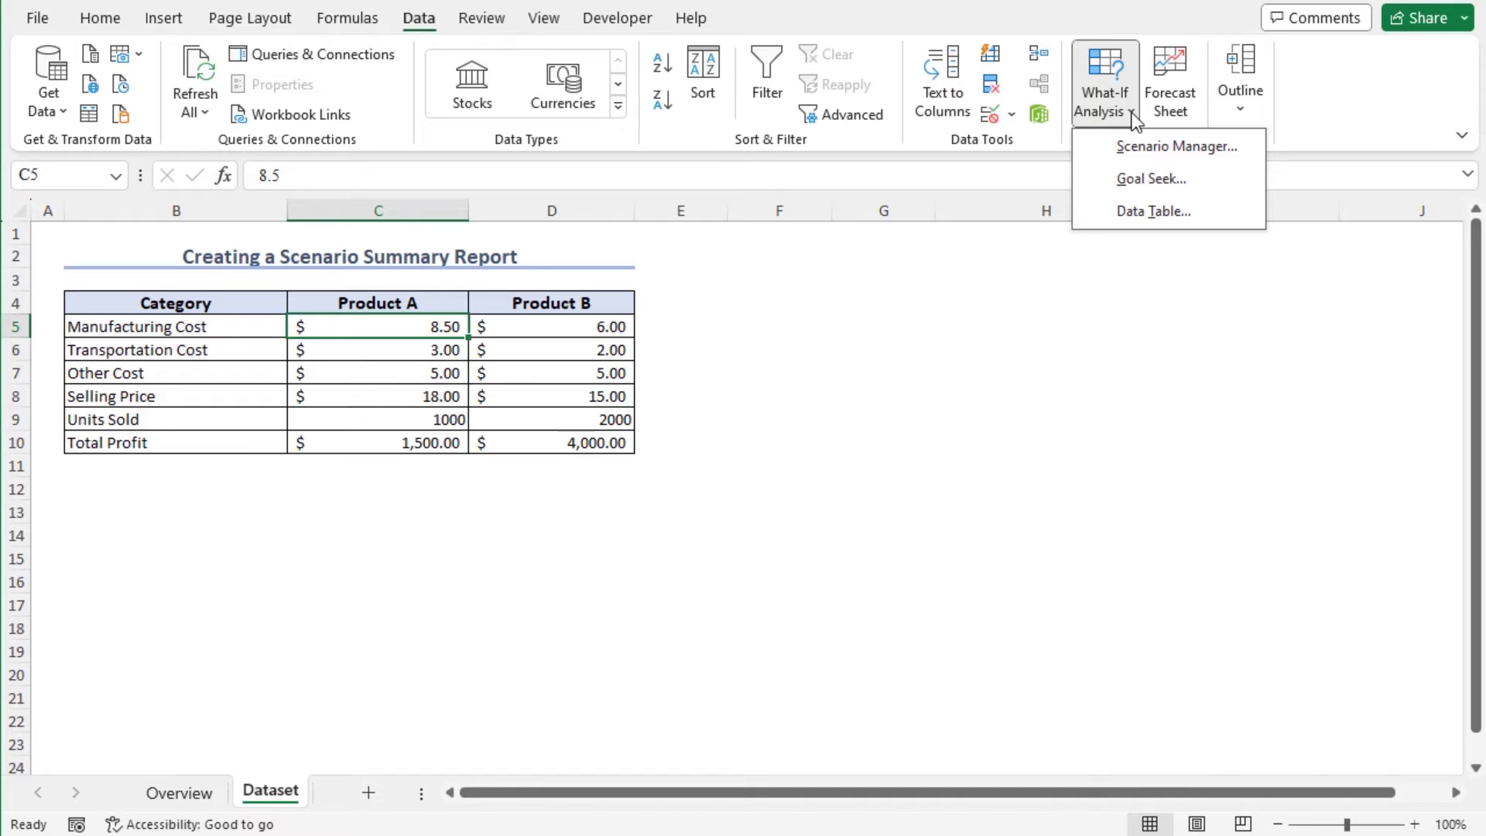
{"action": "left_click", "coordinate": [1125, 148]}
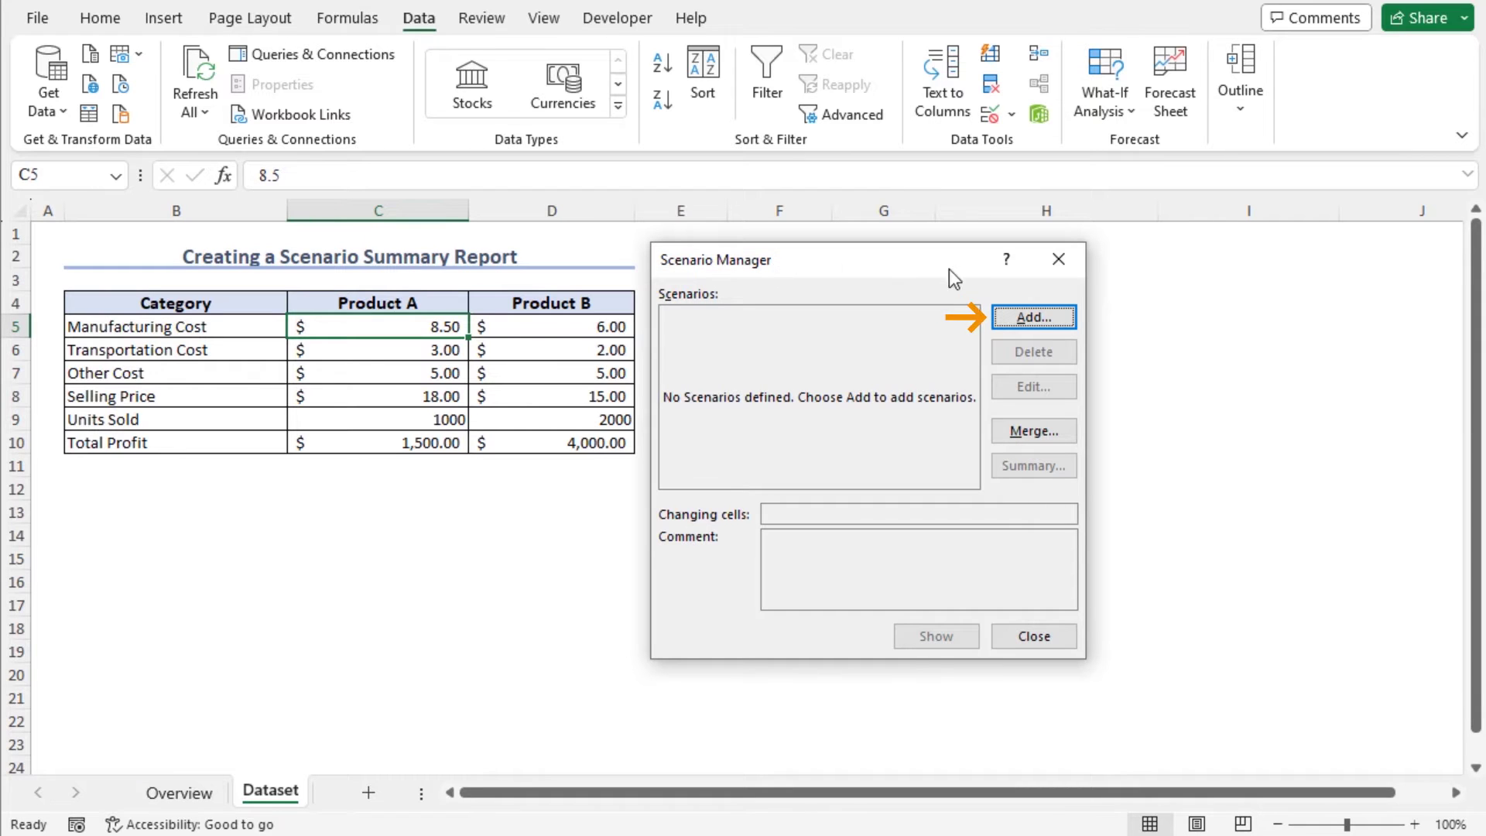
- Add a scenario named Best Case with changing cells C5:D9
{"action": "left_click", "coordinate": [1003, 318]}
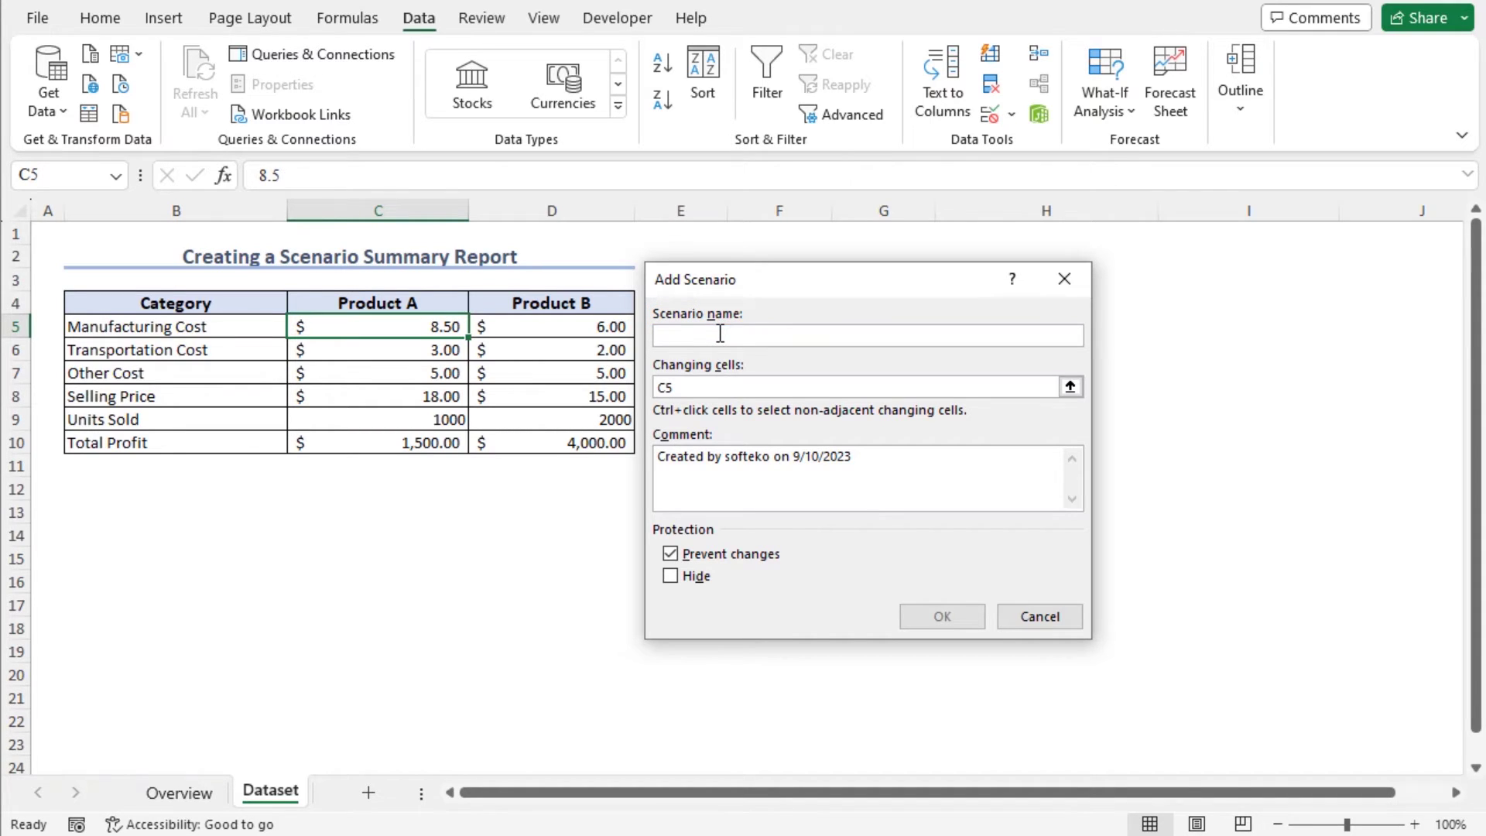
{"action": "type", "text": "Best Case"}
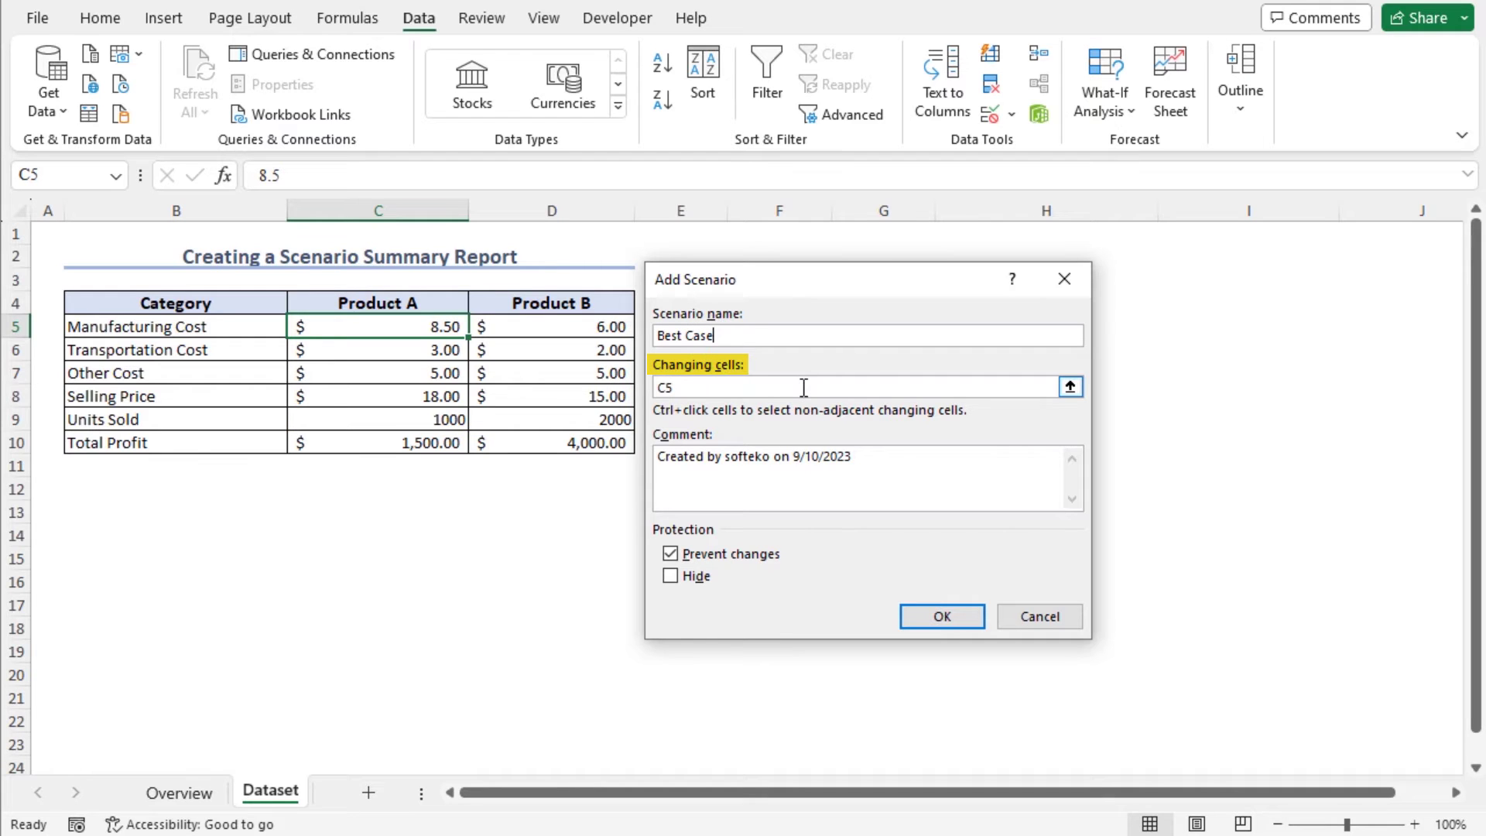
{"action": "left_click_drag", "start_coordinate": [801, 388], "coordinate": [634, 385]}
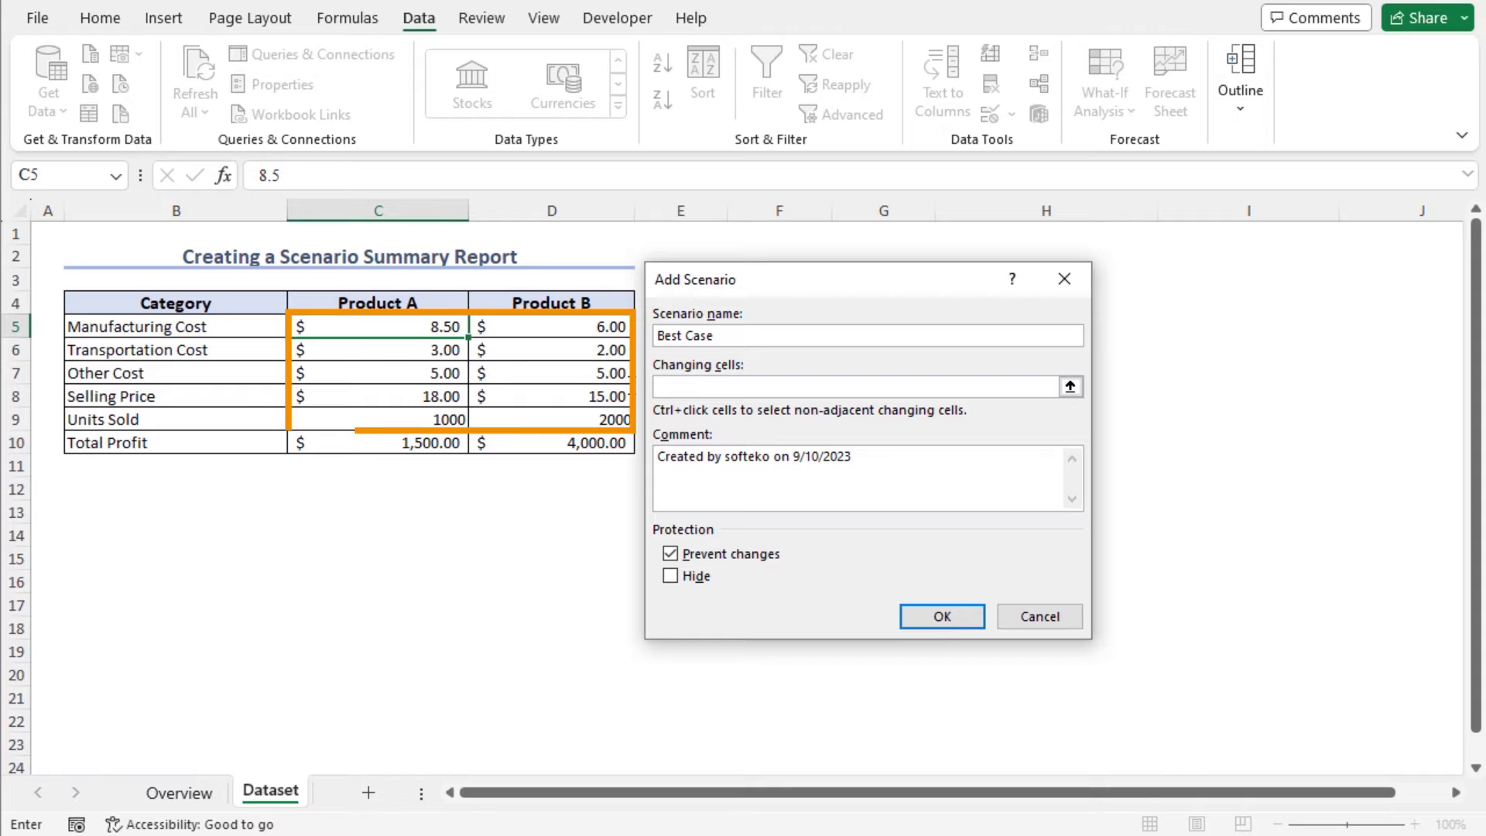
{"action": "left_click", "coordinate": [423, 323]}
{"action": "left_click_drag", "start_coordinate": [424, 323], "coordinate": [565, 419]}
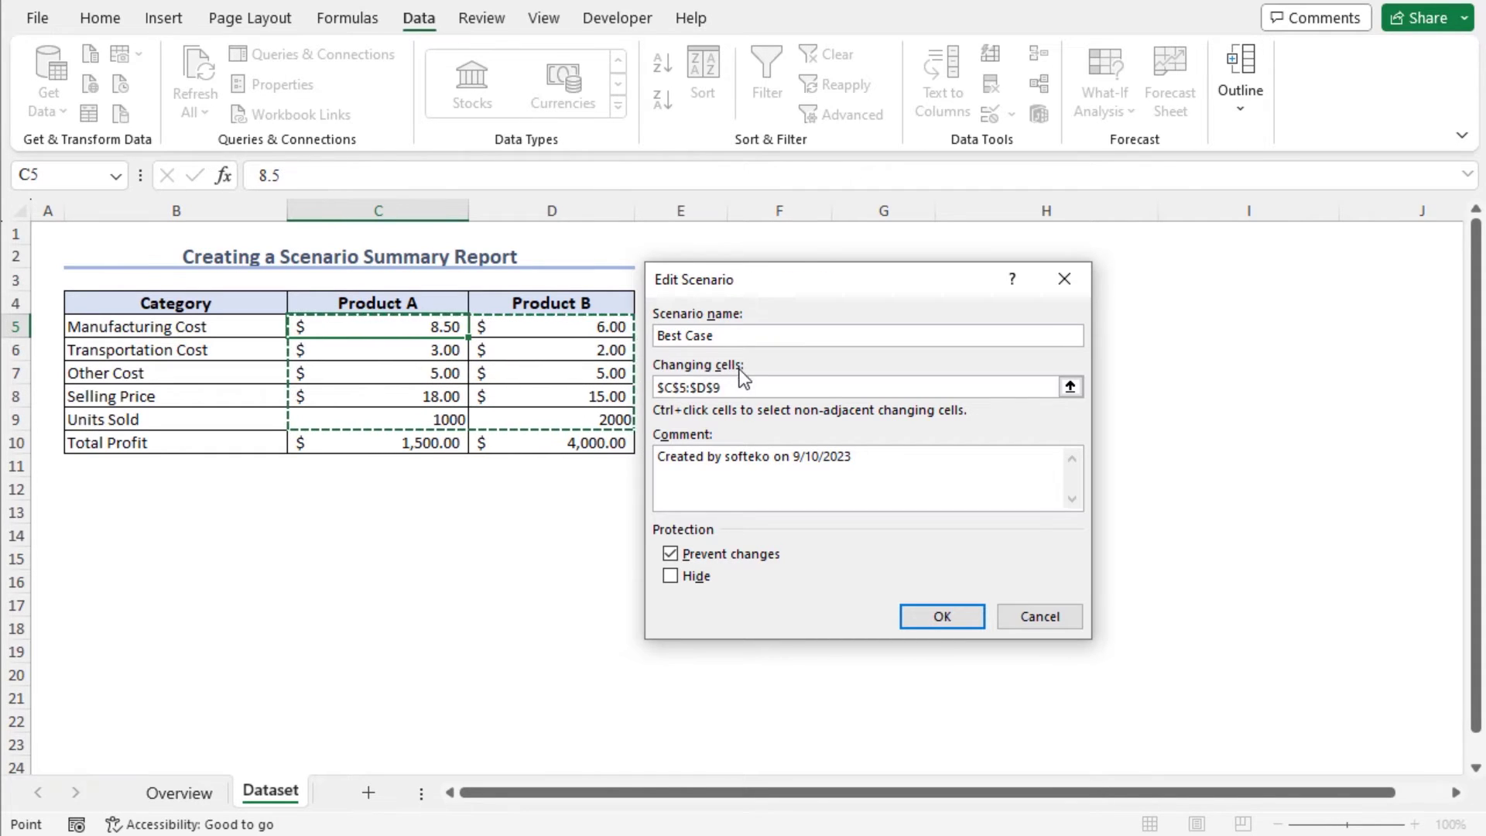
{"action": "left_click", "coordinate": [914, 616]}
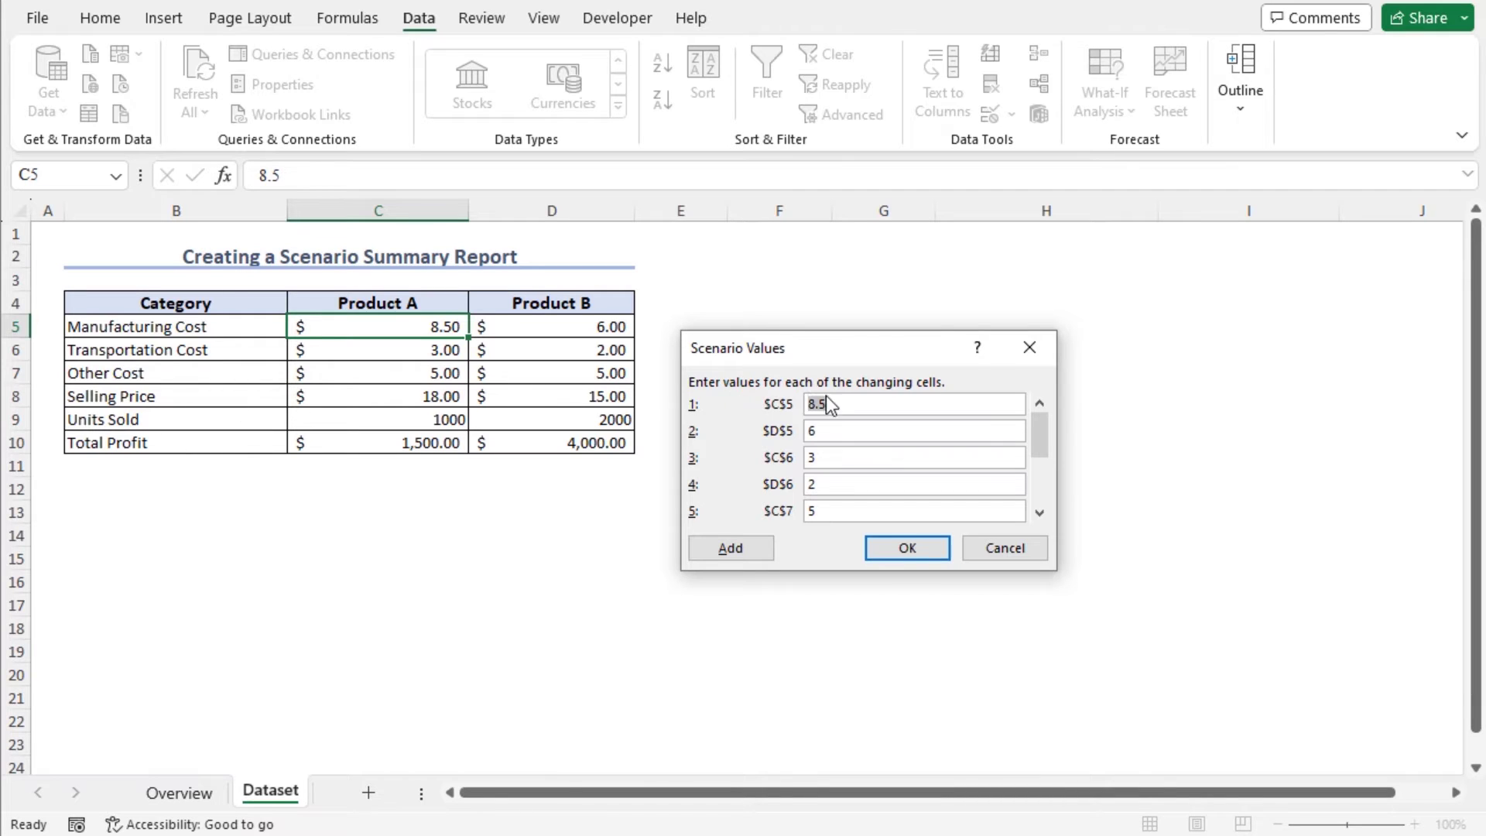
- Enter the Best Case cost and price values for cells C5 through D7
{"action": "key", "text": "Tab"}
{"action": "type", "text": "2"}
{"action": "key", "text": "Tab"}
{"action": "type", "text": "1"}
{"action": "key", "text": "Tab"}
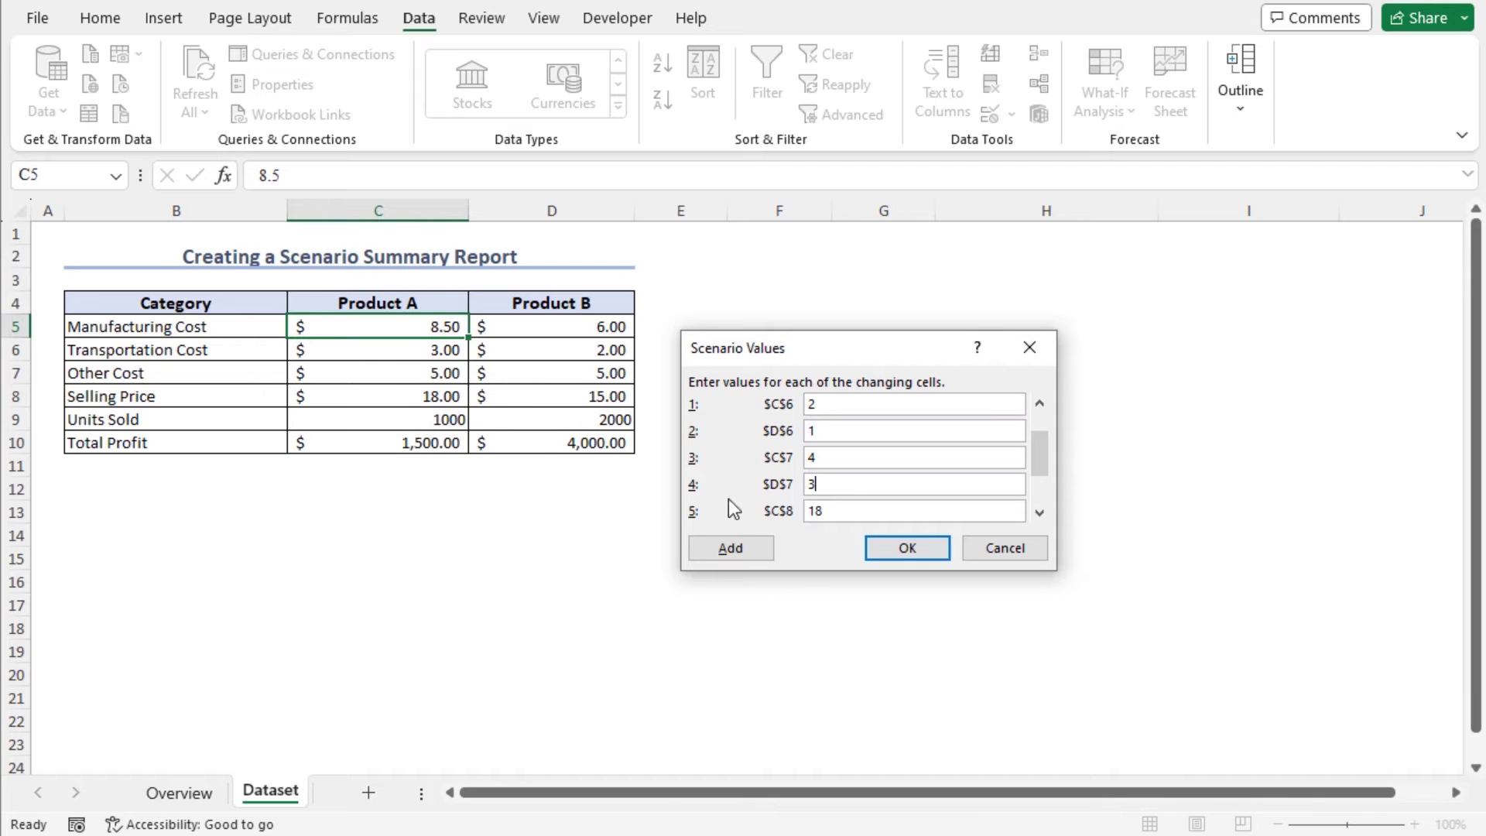
{"action": "key", "text": "Tab"}
- Set Best Case units sold to 1800 and 3000, save it, and start a new scenario
{"action": "left_click_drag", "start_coordinate": [1040, 467], "coordinate": [1039, 489]}
{"action": "left_click", "coordinate": [836, 457]}
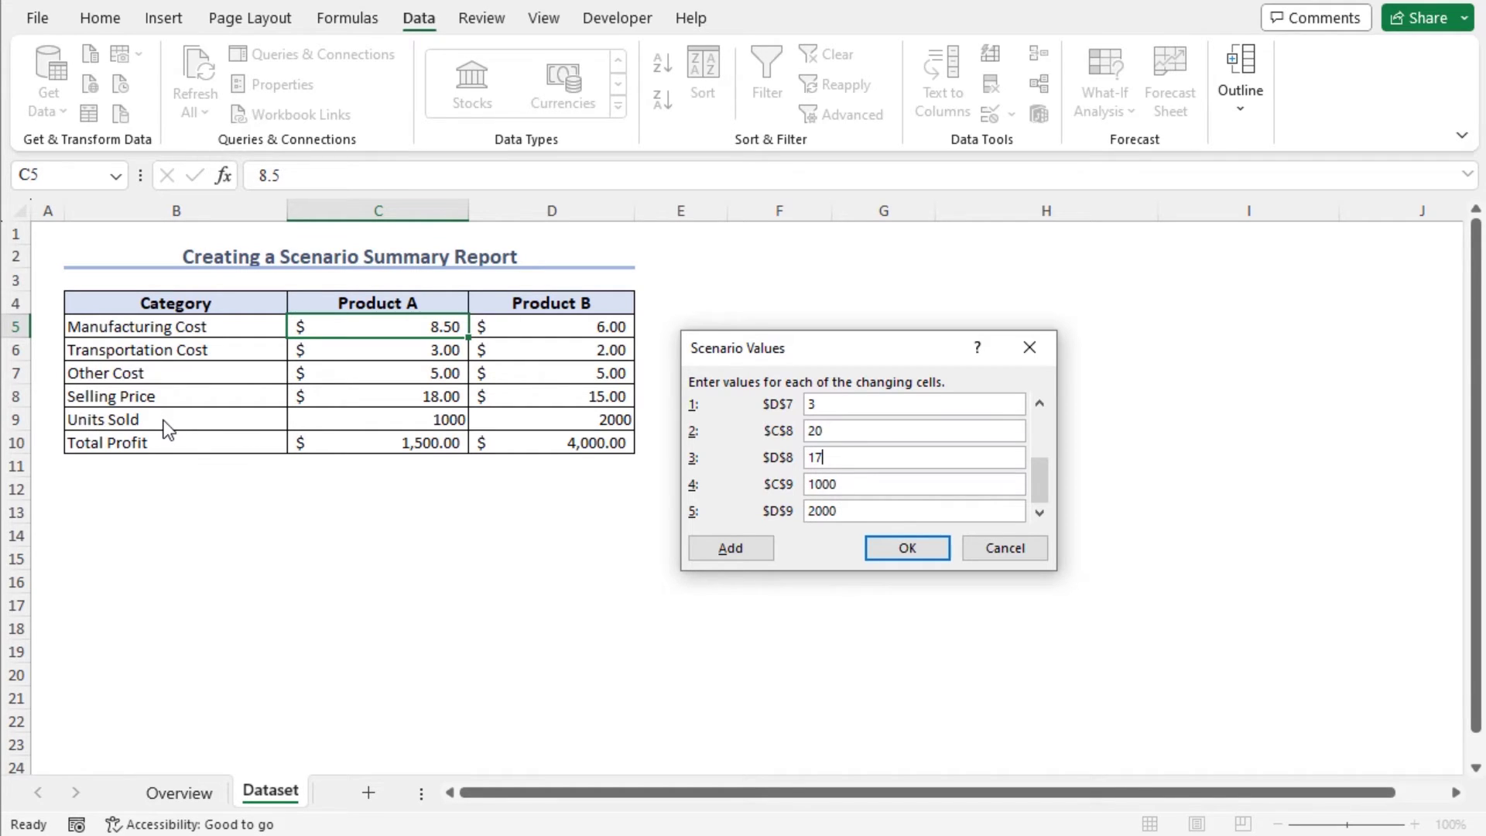
{"action": "key", "text": "Tab"}
{"action": "type", "text": "1"}
{"action": "key", "text": "Tab"}
{"action": "type", "text": "3000"}
{"action": "left_click", "coordinate": [749, 548]}
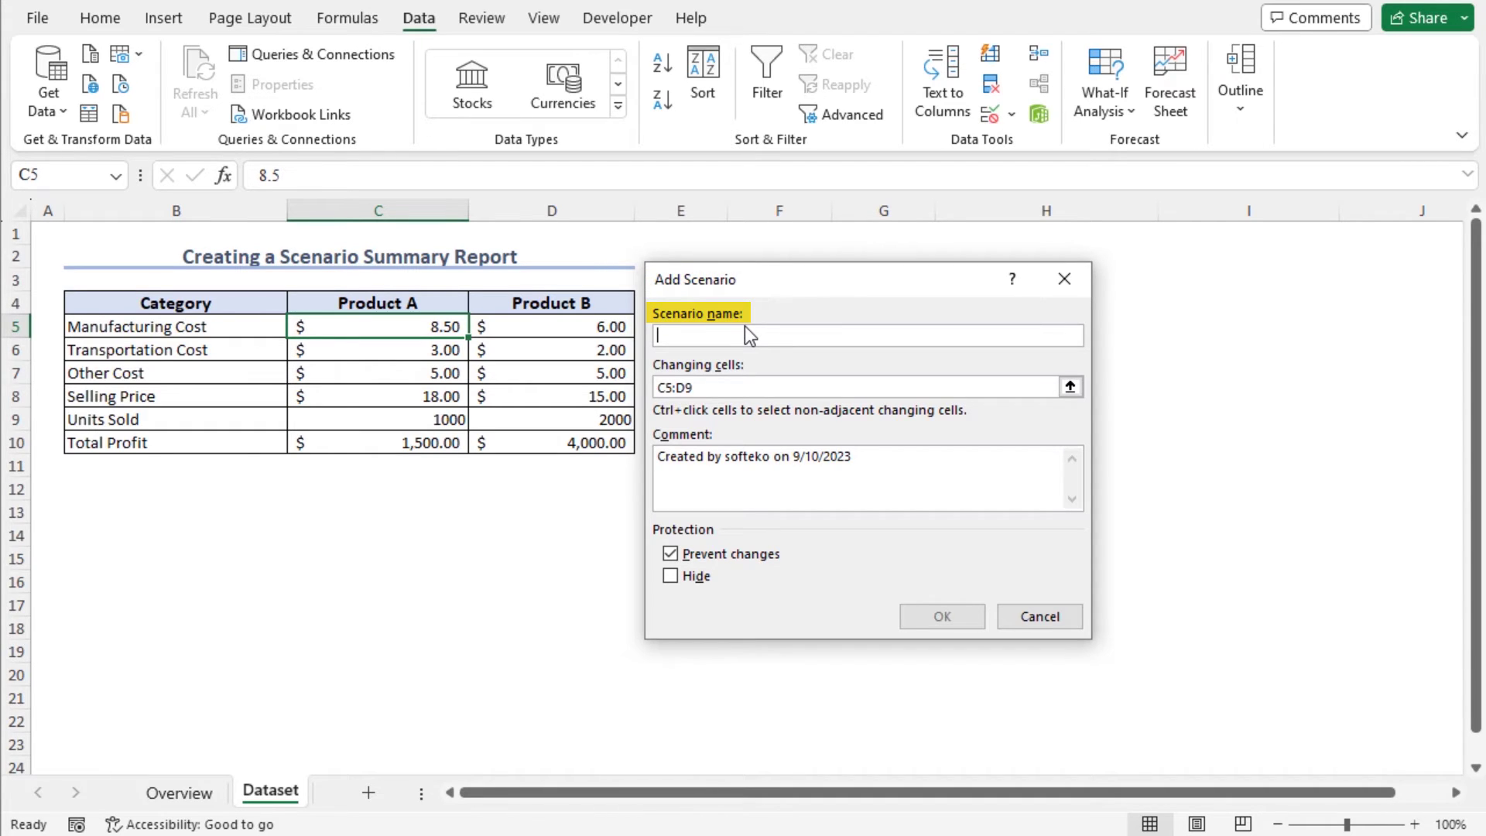
- Name the scenario Worst Case and enter its values, with prices 18/15 and units 500/1200
{"action": "type", "text": "Worst Case"}
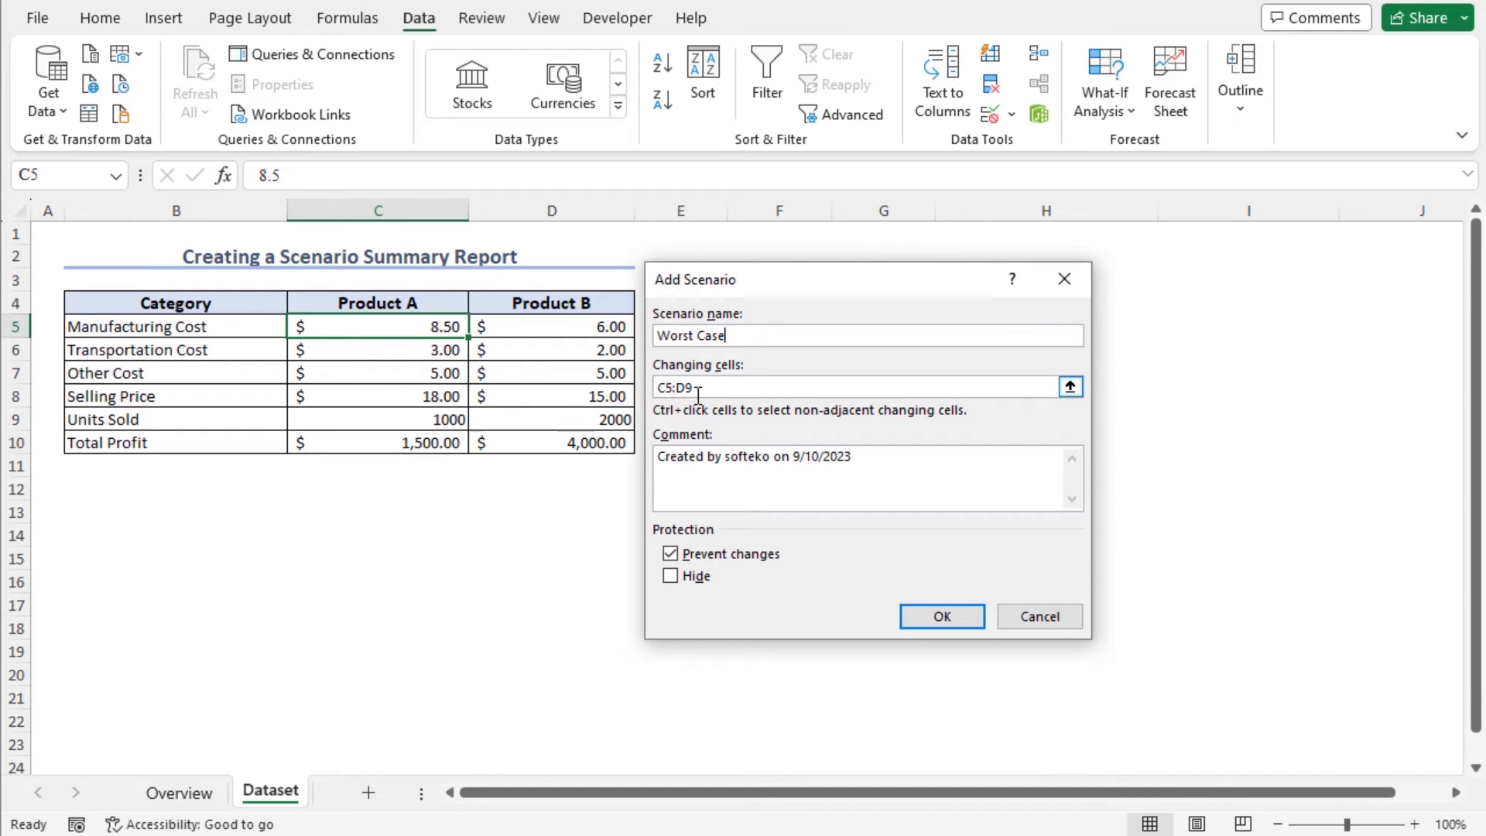
{"action": "left_click", "coordinate": [917, 625]}
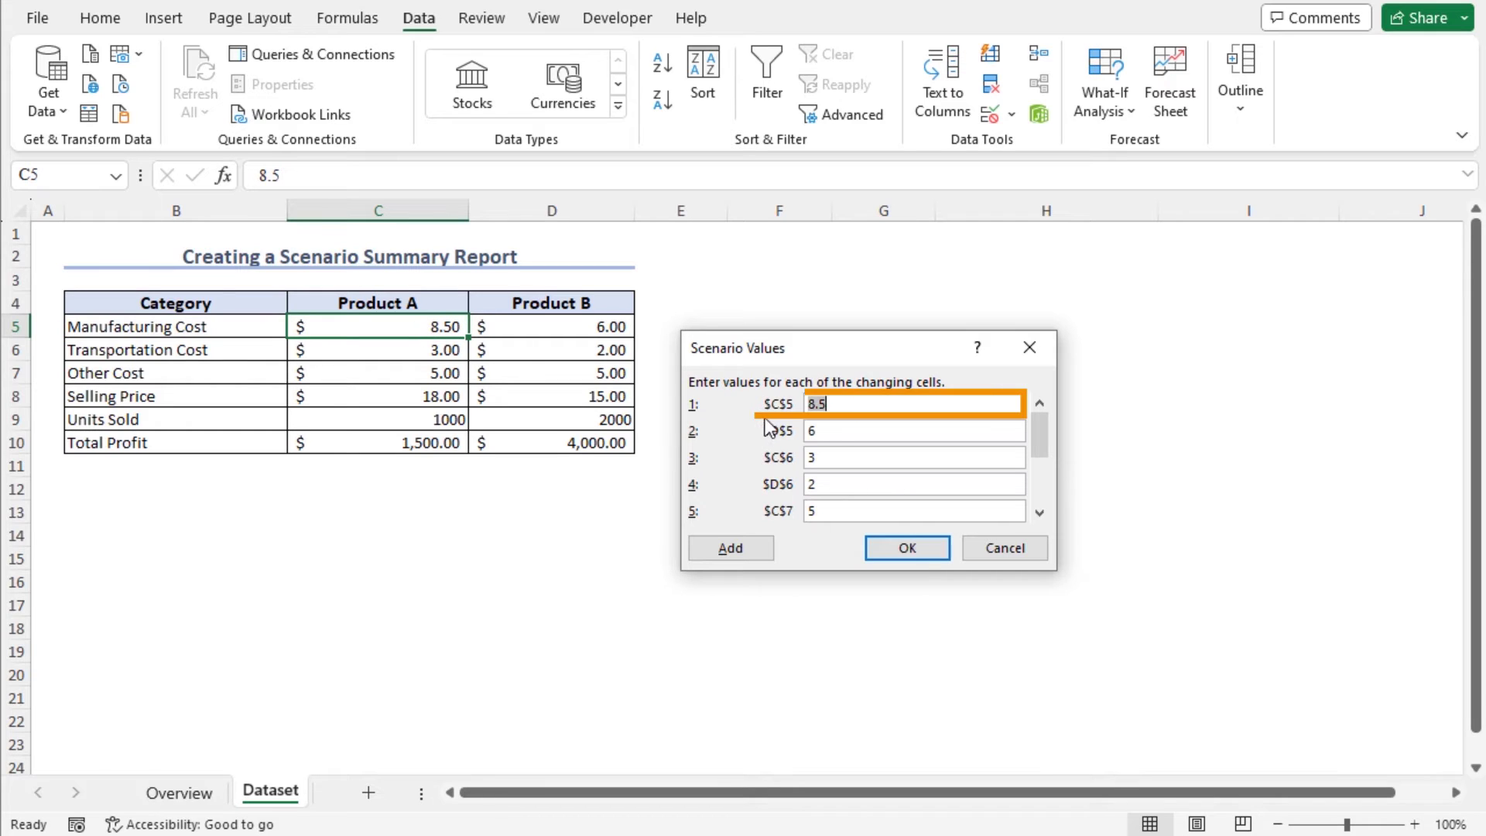
{"action": "type", "text": "9"}
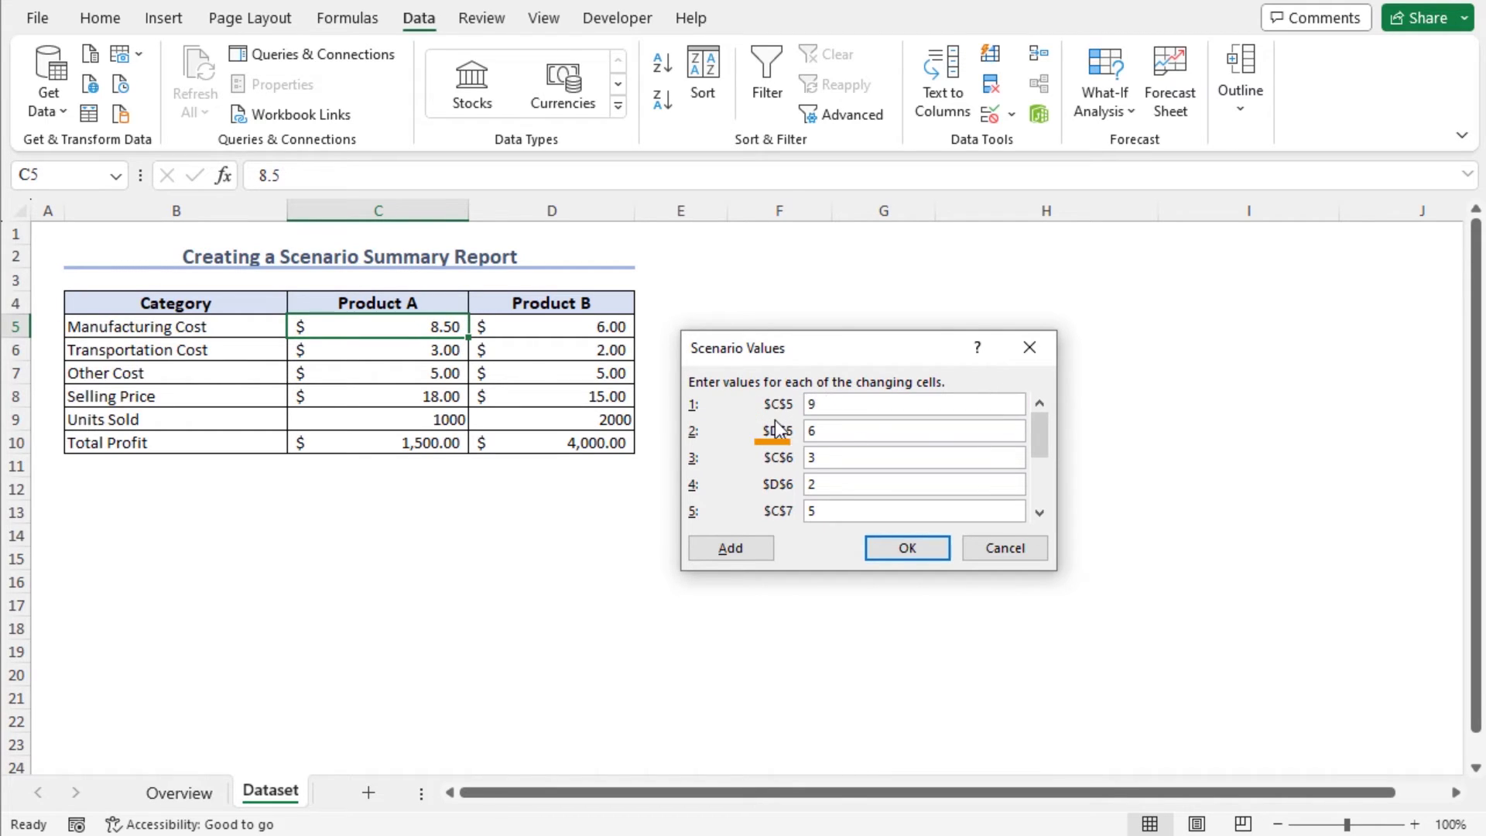
{"action": "left_click", "coordinate": [802, 431]}
{"action": "type", "text": "7"}
{"action": "left_click_drag", "start_coordinate": [1043, 463], "coordinate": [986, 487]}
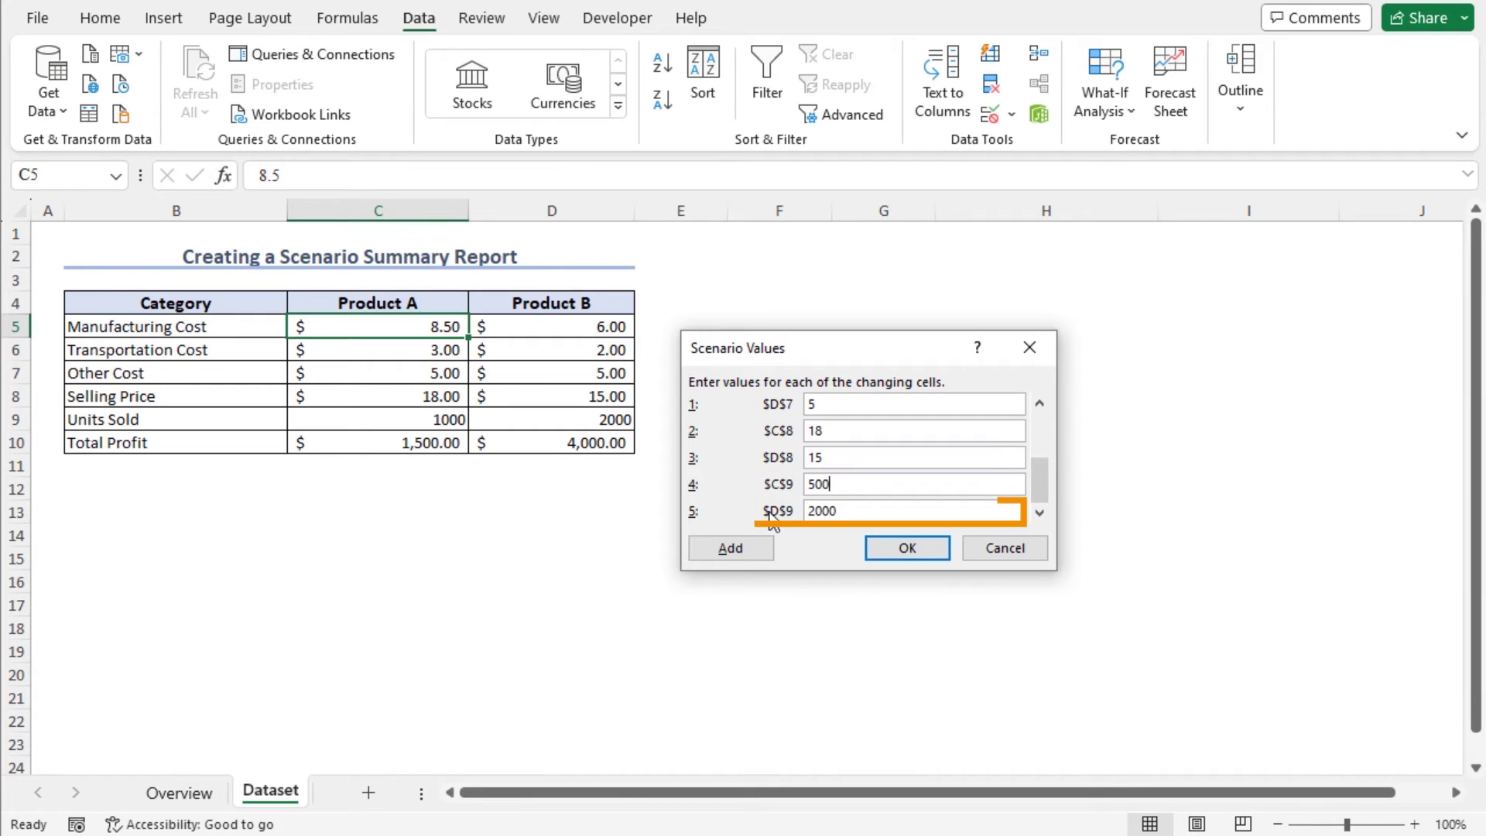
{"action": "key", "text": "Tab"}
{"action": "type", "text": "1200"}
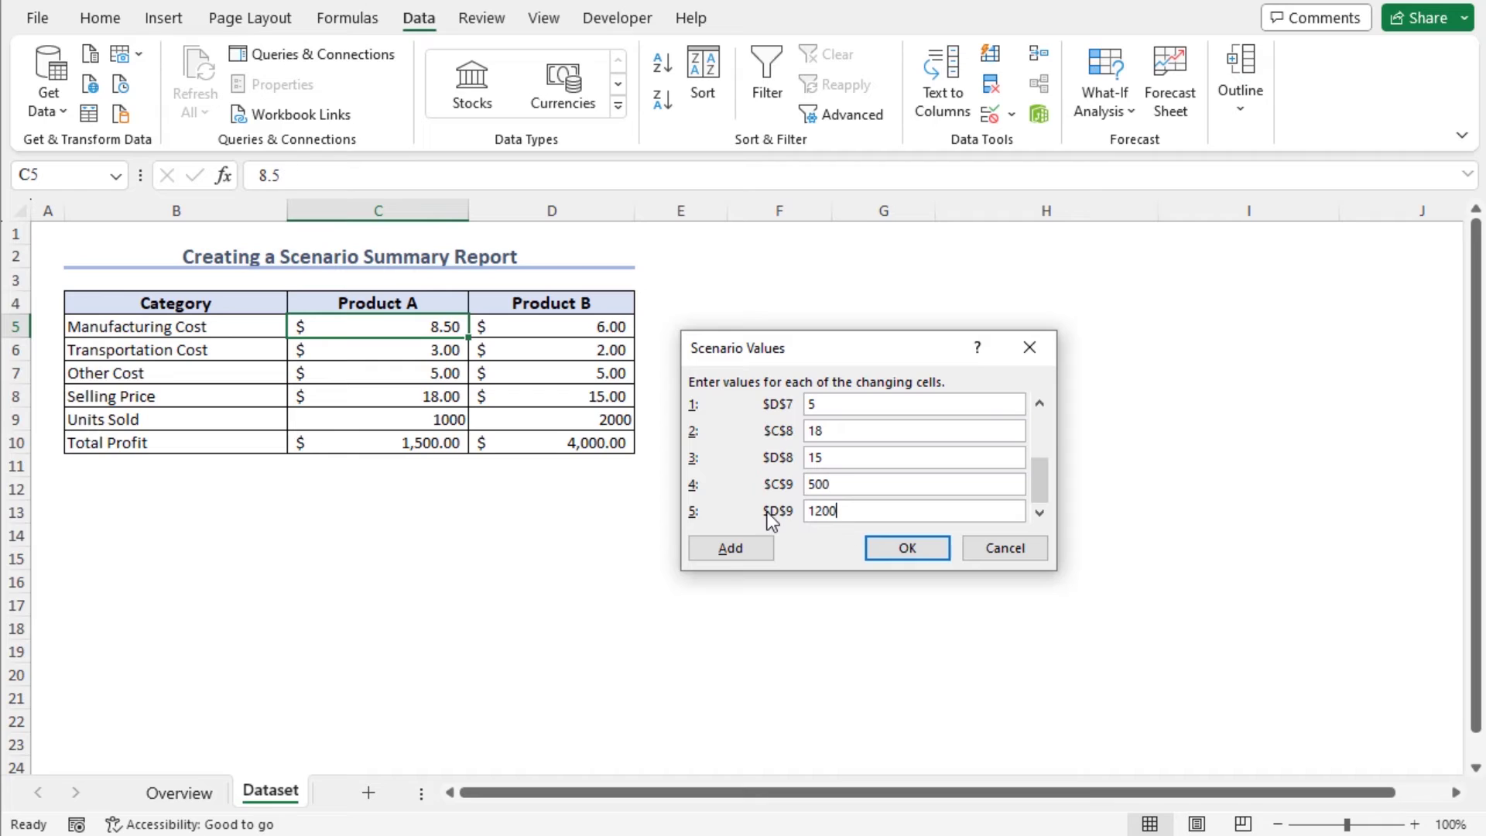
{"action": "left_click", "coordinate": [918, 555]}
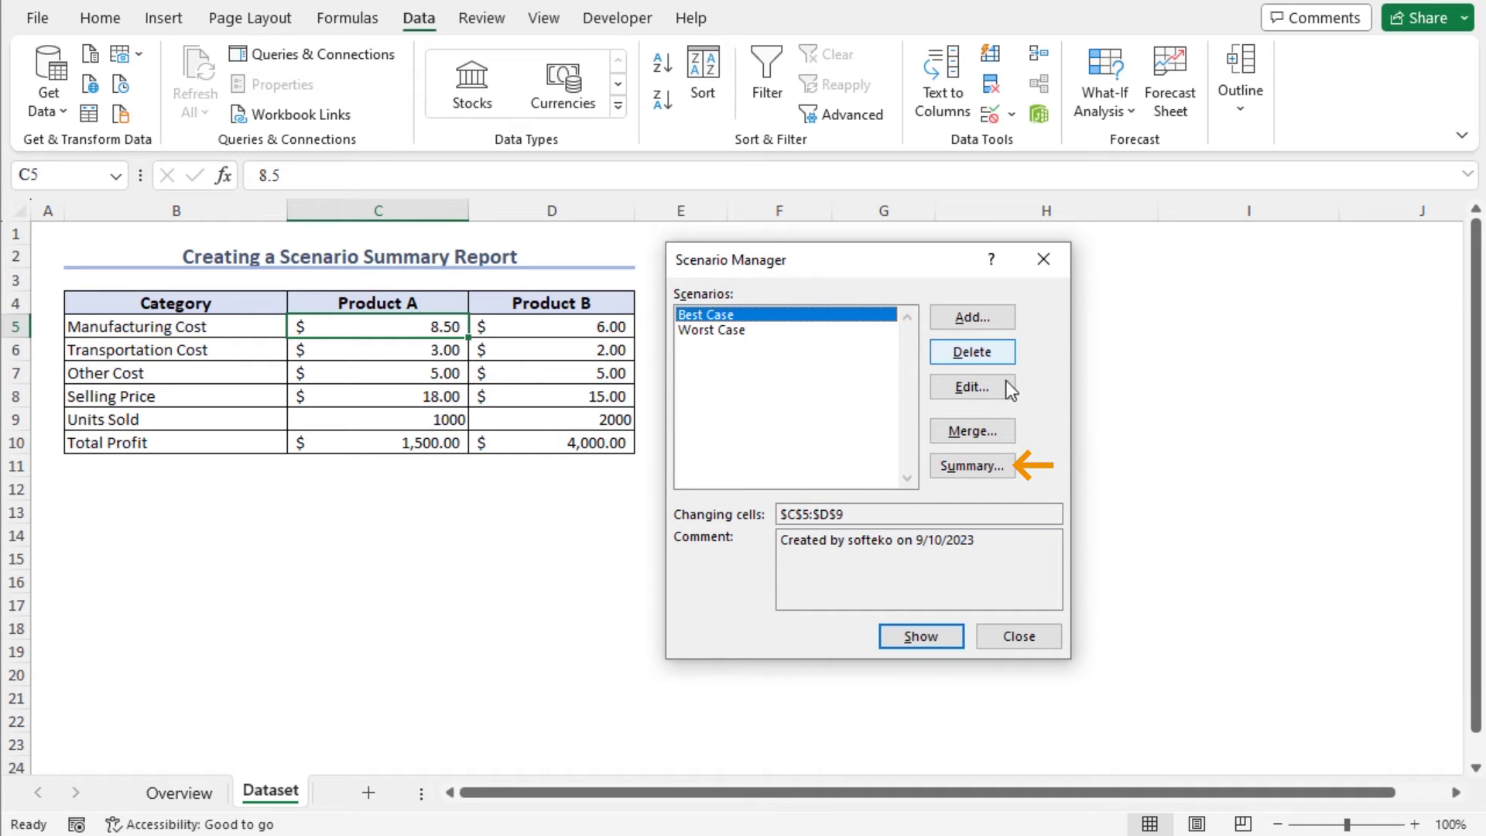
- Create a plain Scenario summary report with result cells C10:D10
{"action": "left_click", "coordinate": [996, 465]}
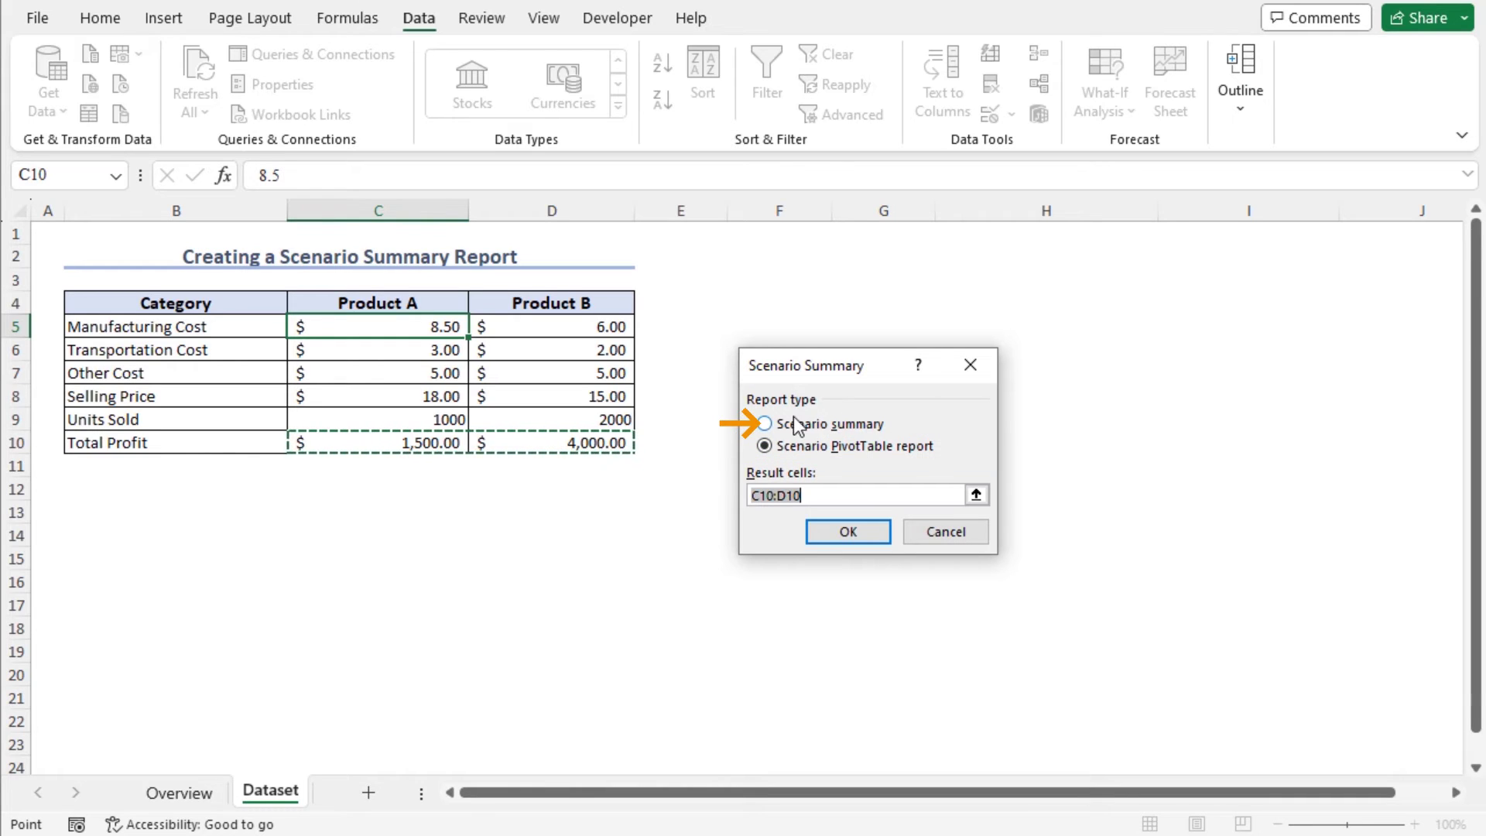
{"action": "left_click", "coordinate": [766, 424]}
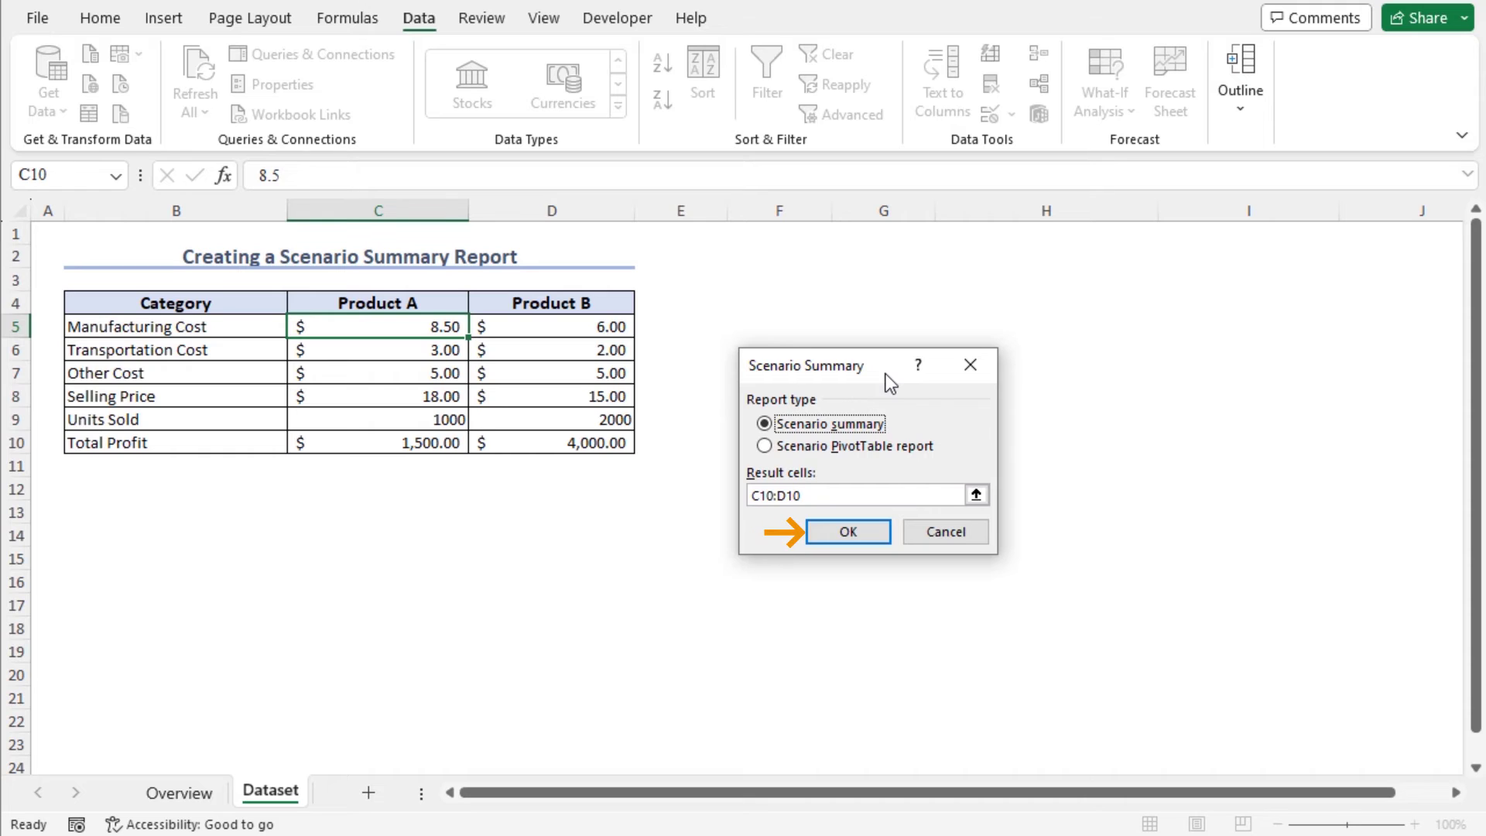
{"action": "left_click", "coordinate": [840, 534]}
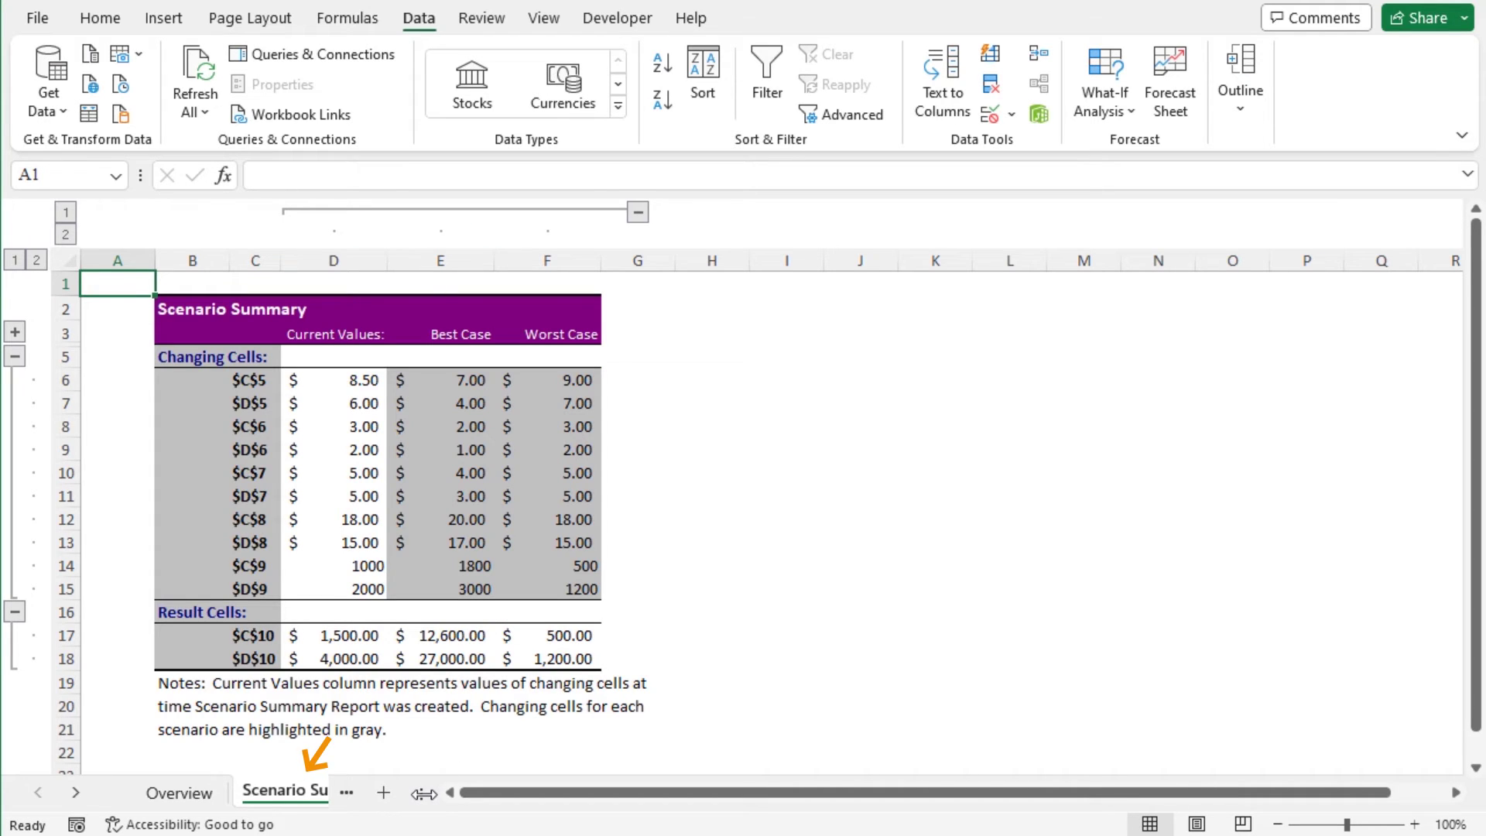
- Widen the sheet tab area to reveal the new Scenario Summary tab
{"action": "left_click_drag", "start_coordinate": [423, 793], "coordinate": [489, 793]}
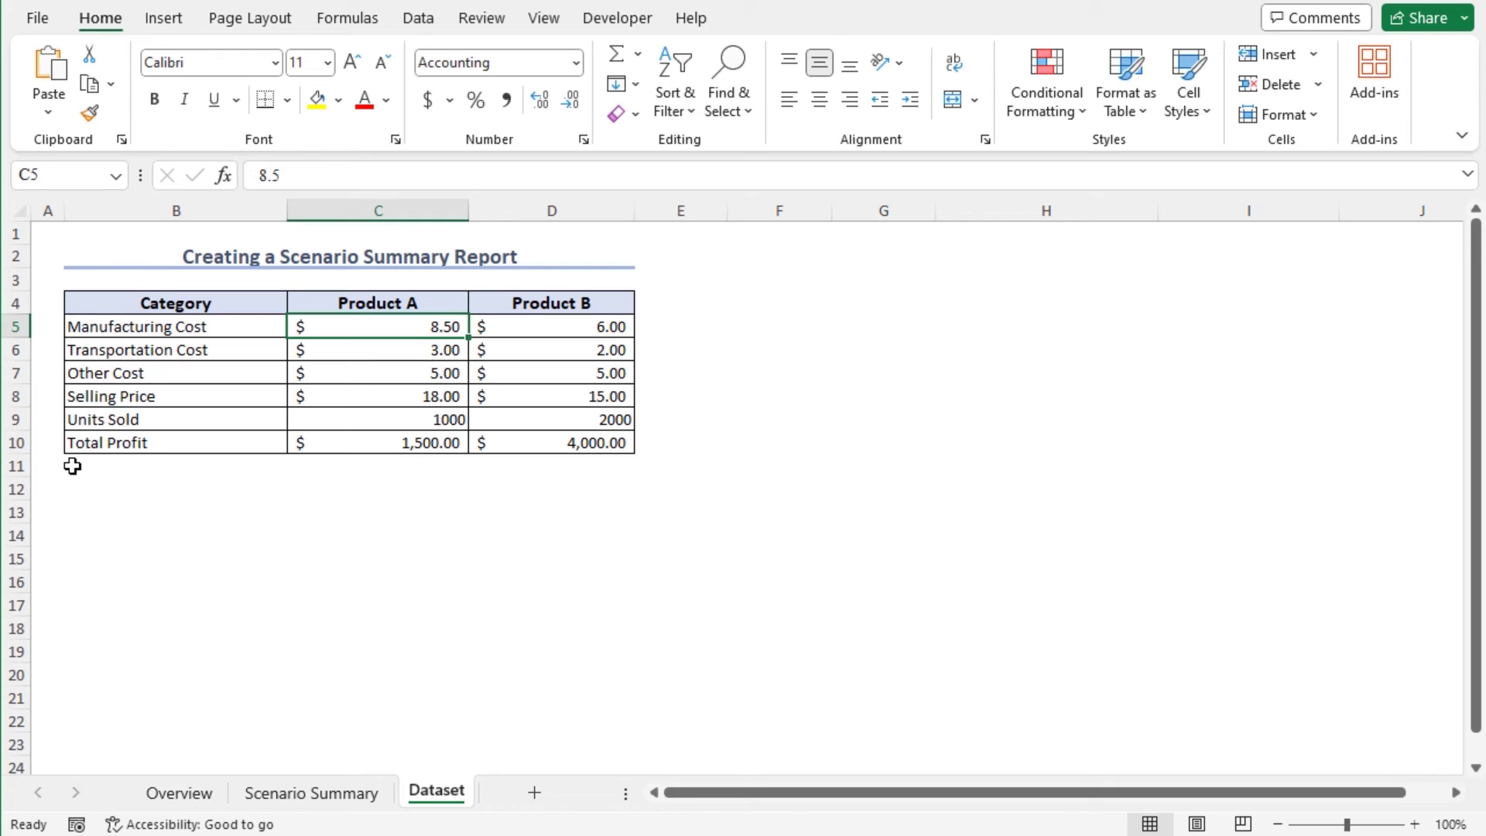
- Generate a Scenario PivotTable report of Best Case and Worst Case with result cells C10:D10
{"action": "left_click", "coordinate": [418, 18]}
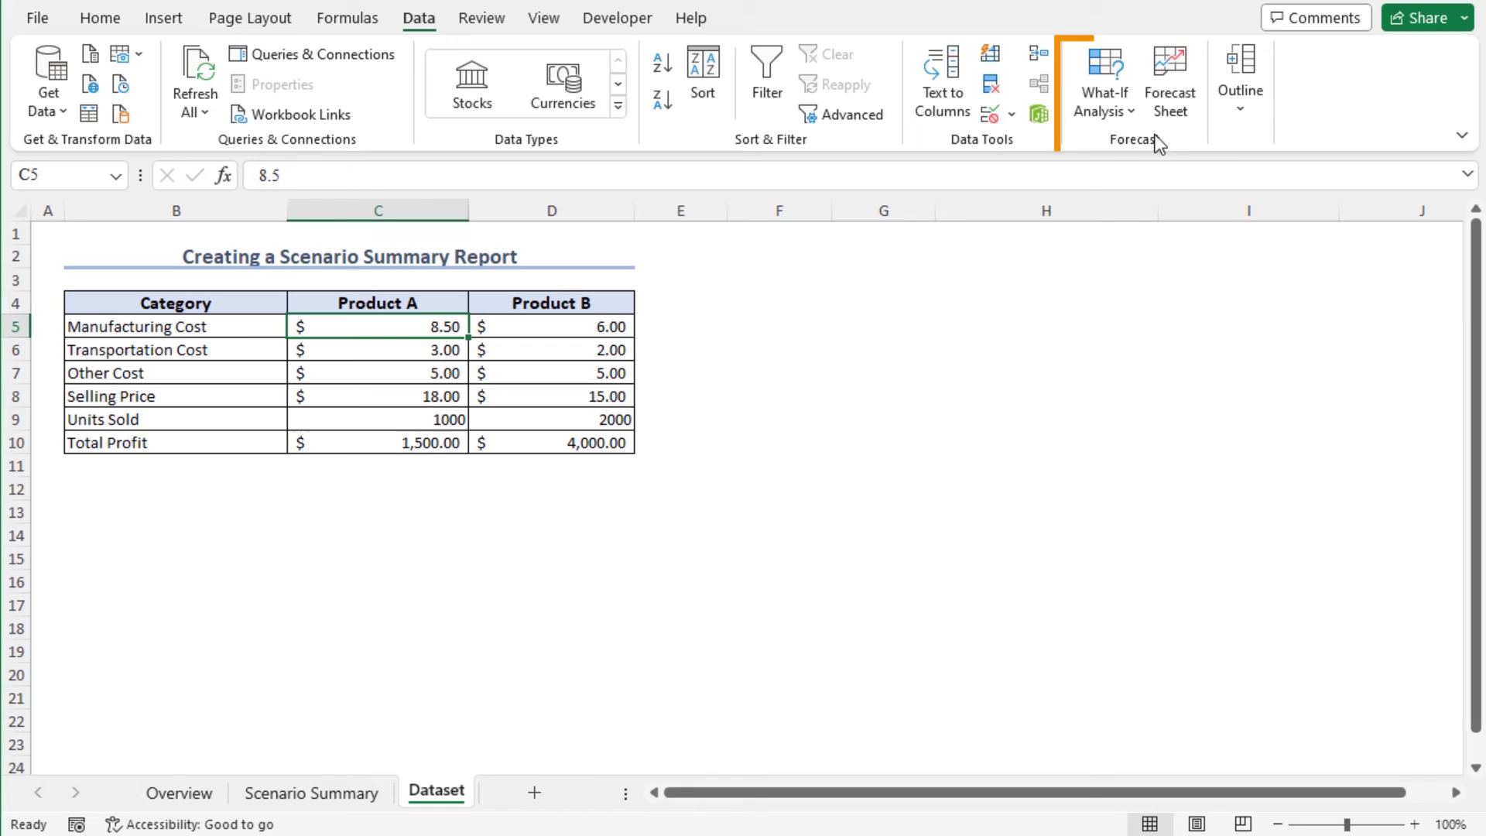
{"action": "left_click", "coordinate": [1132, 112]}
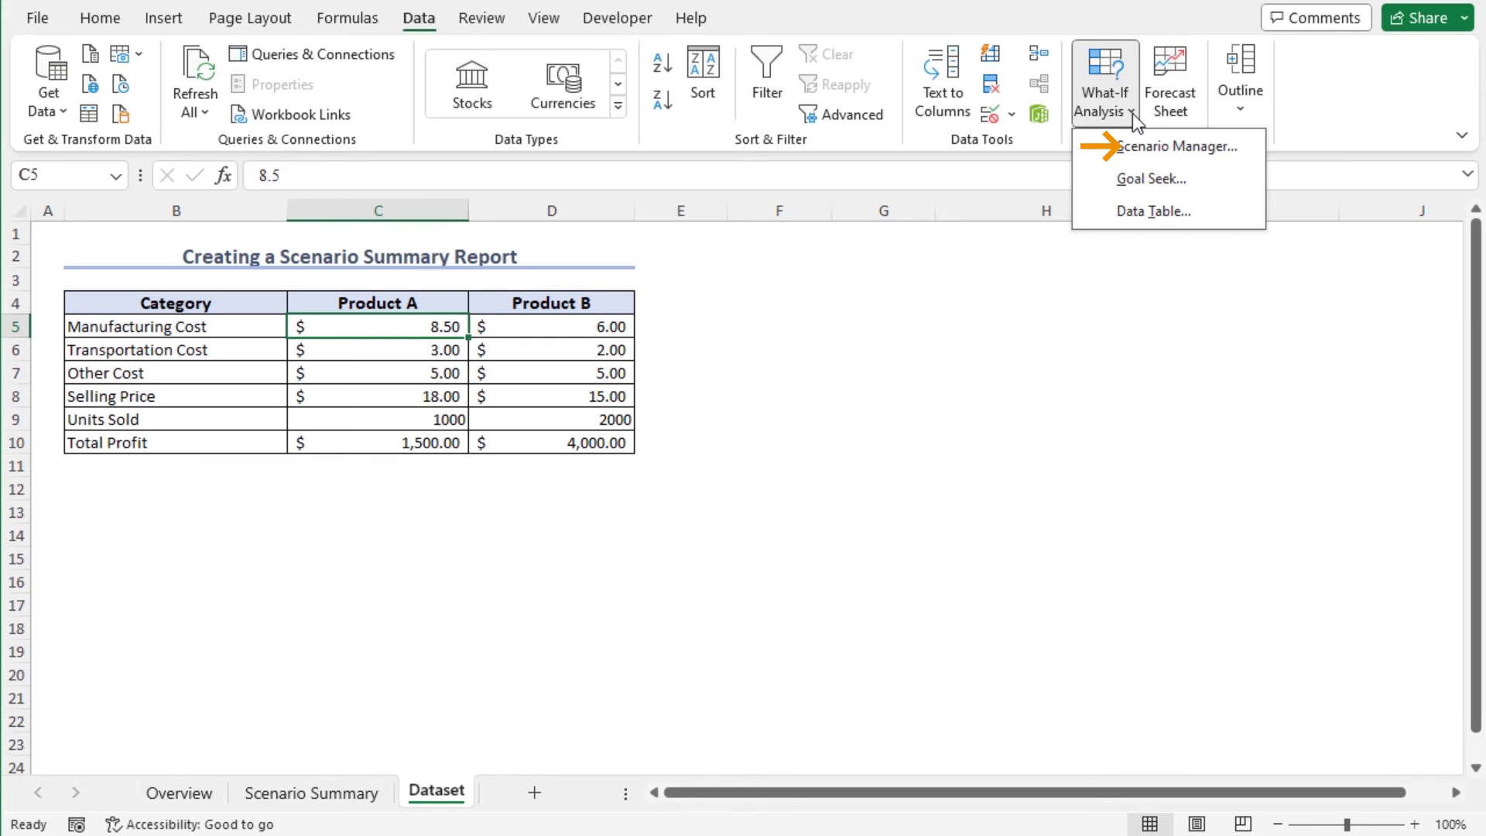
{"action": "left_click", "coordinate": [1144, 146]}
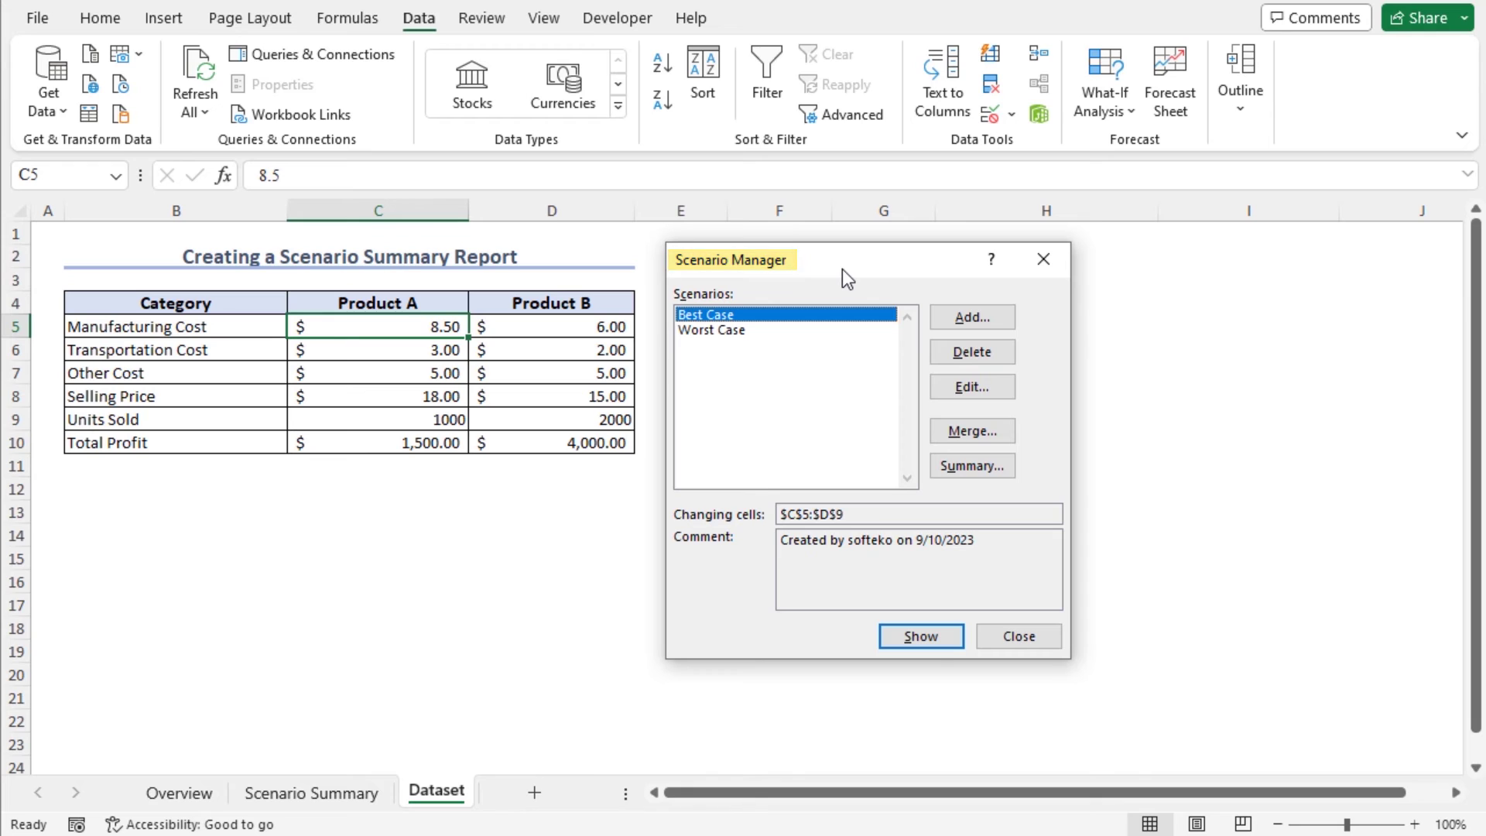
{"action": "left_click", "coordinate": [956, 466]}
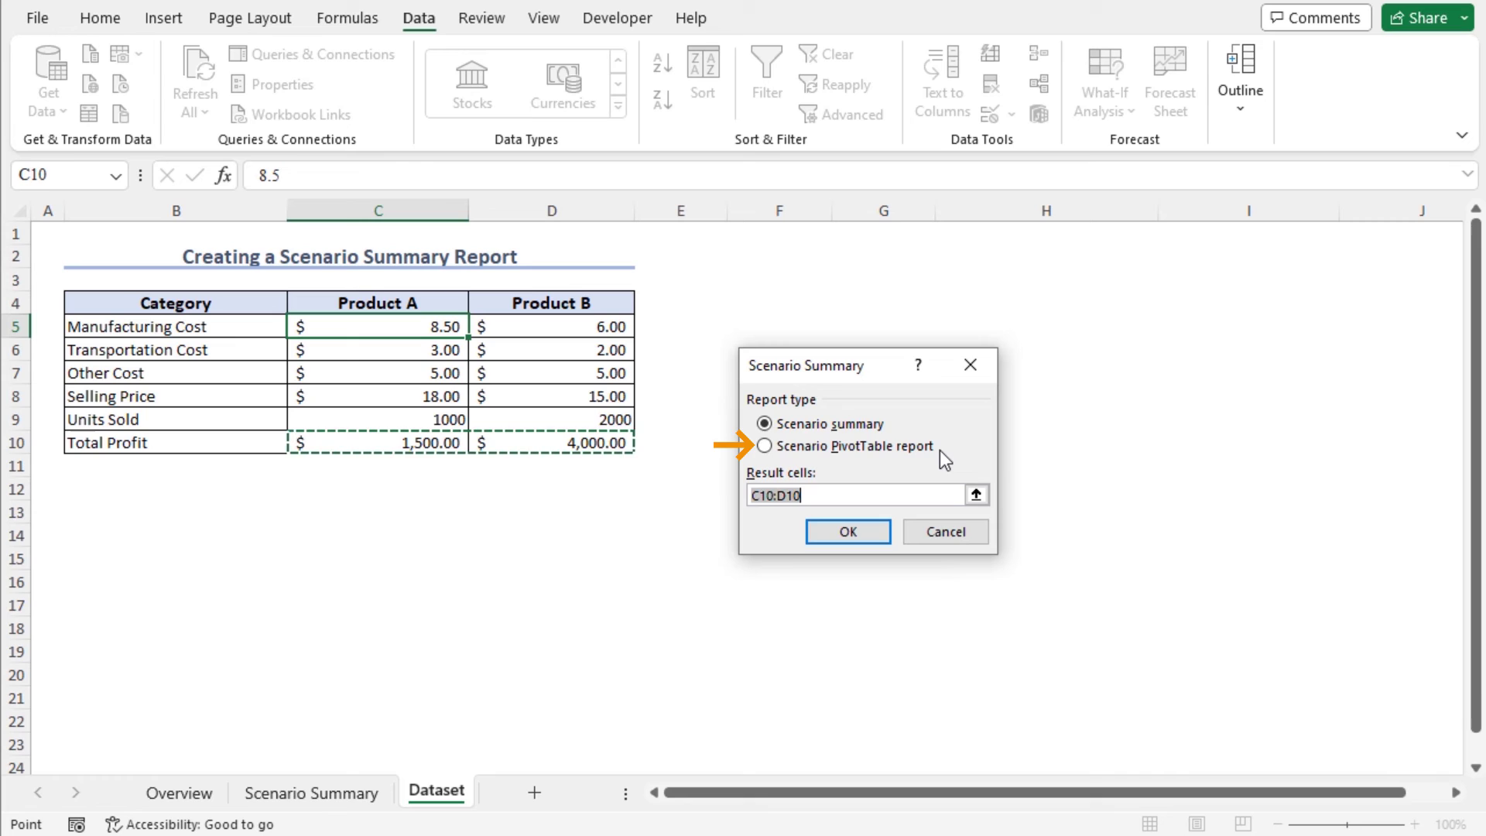
{"action": "left_click", "coordinate": [775, 448]}
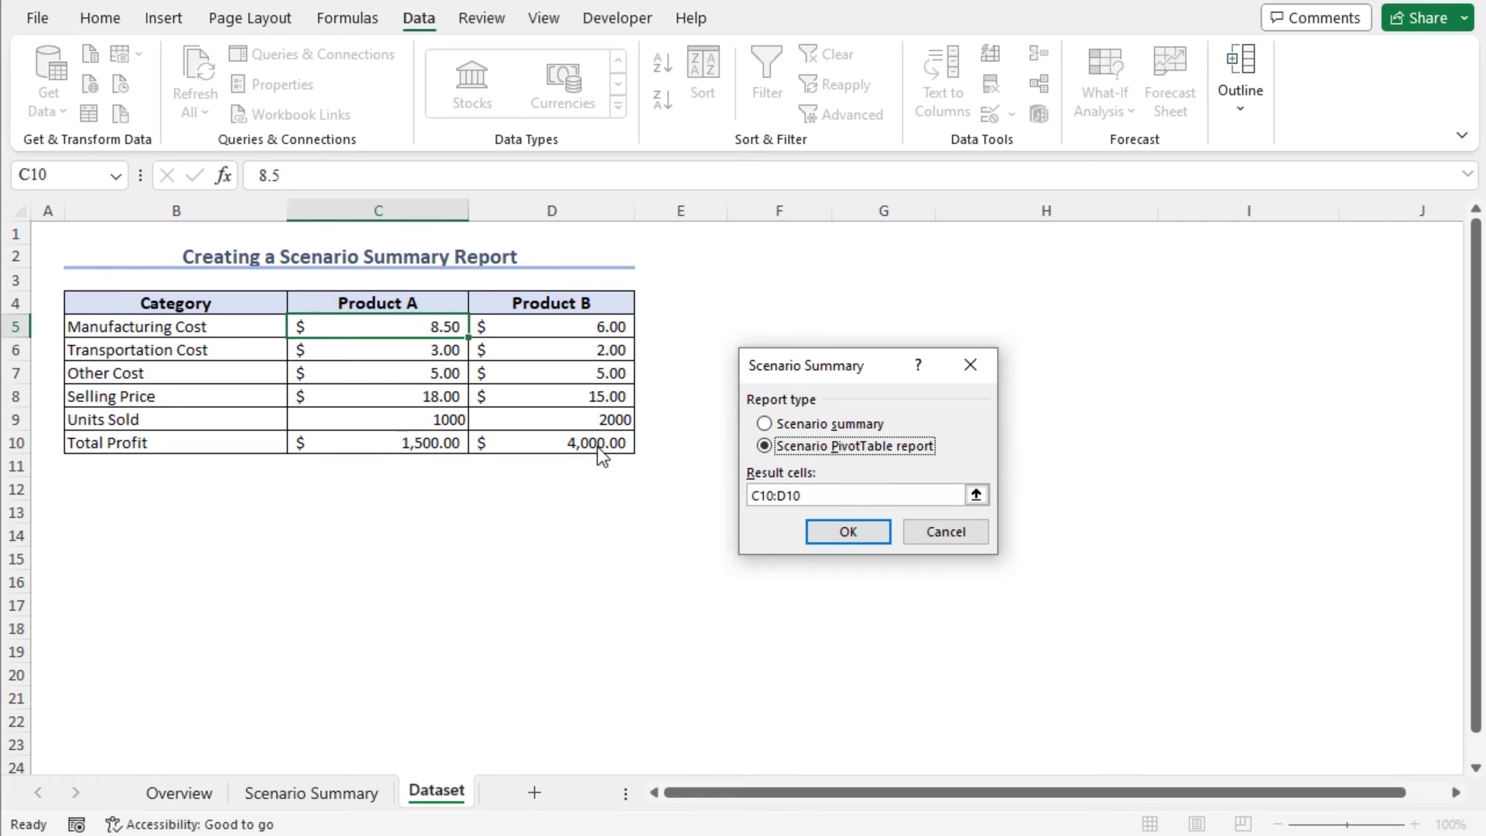
{"action": "left_click", "coordinate": [829, 531]}
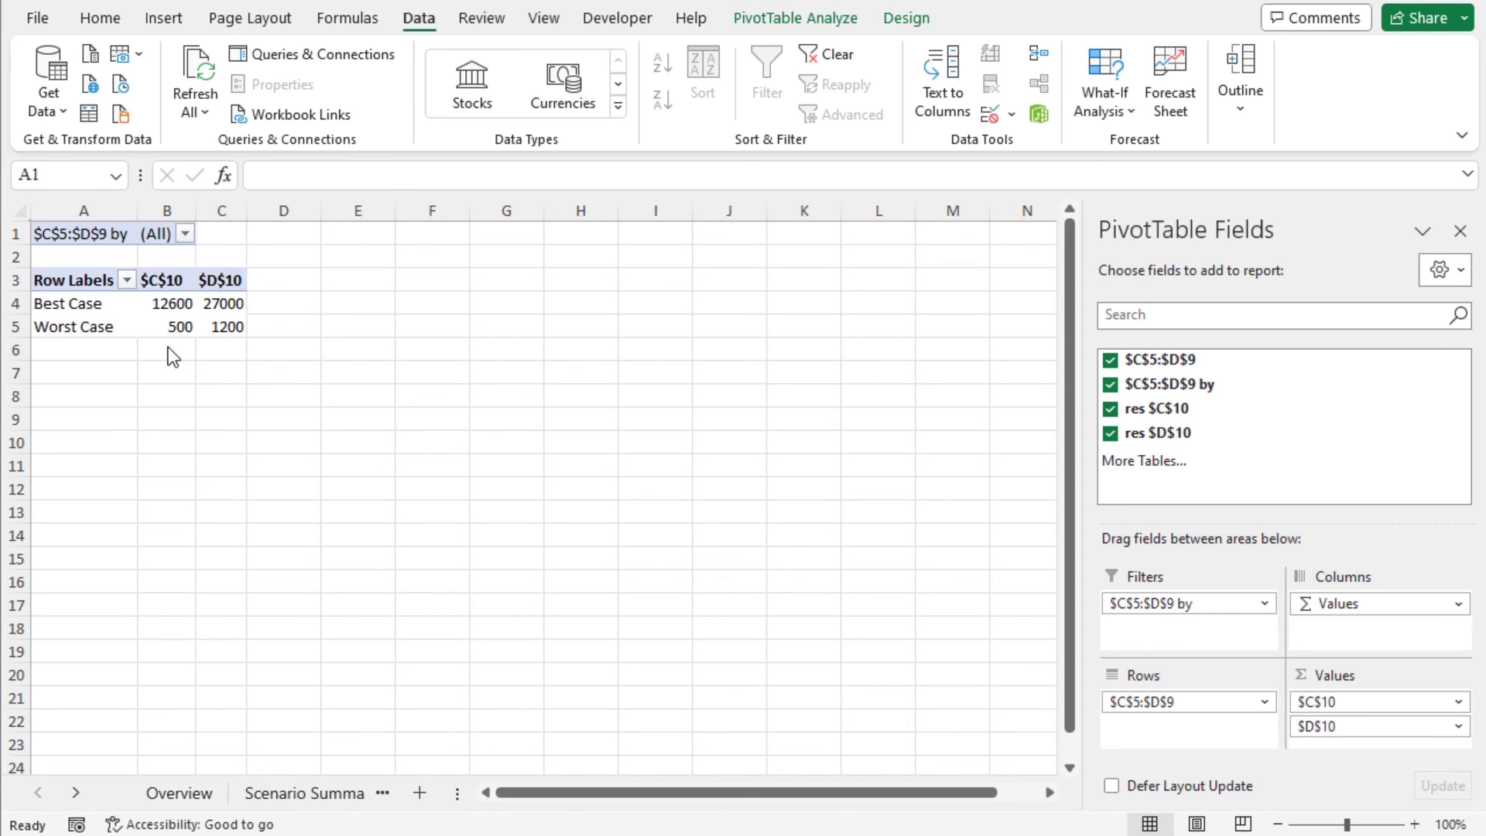
- Rename the PivotTable headers in B3 and C3 to 'Total Profit of Product A' and 'Total Profit of Product B'
{"action": "left_click", "coordinate": [167, 281]}
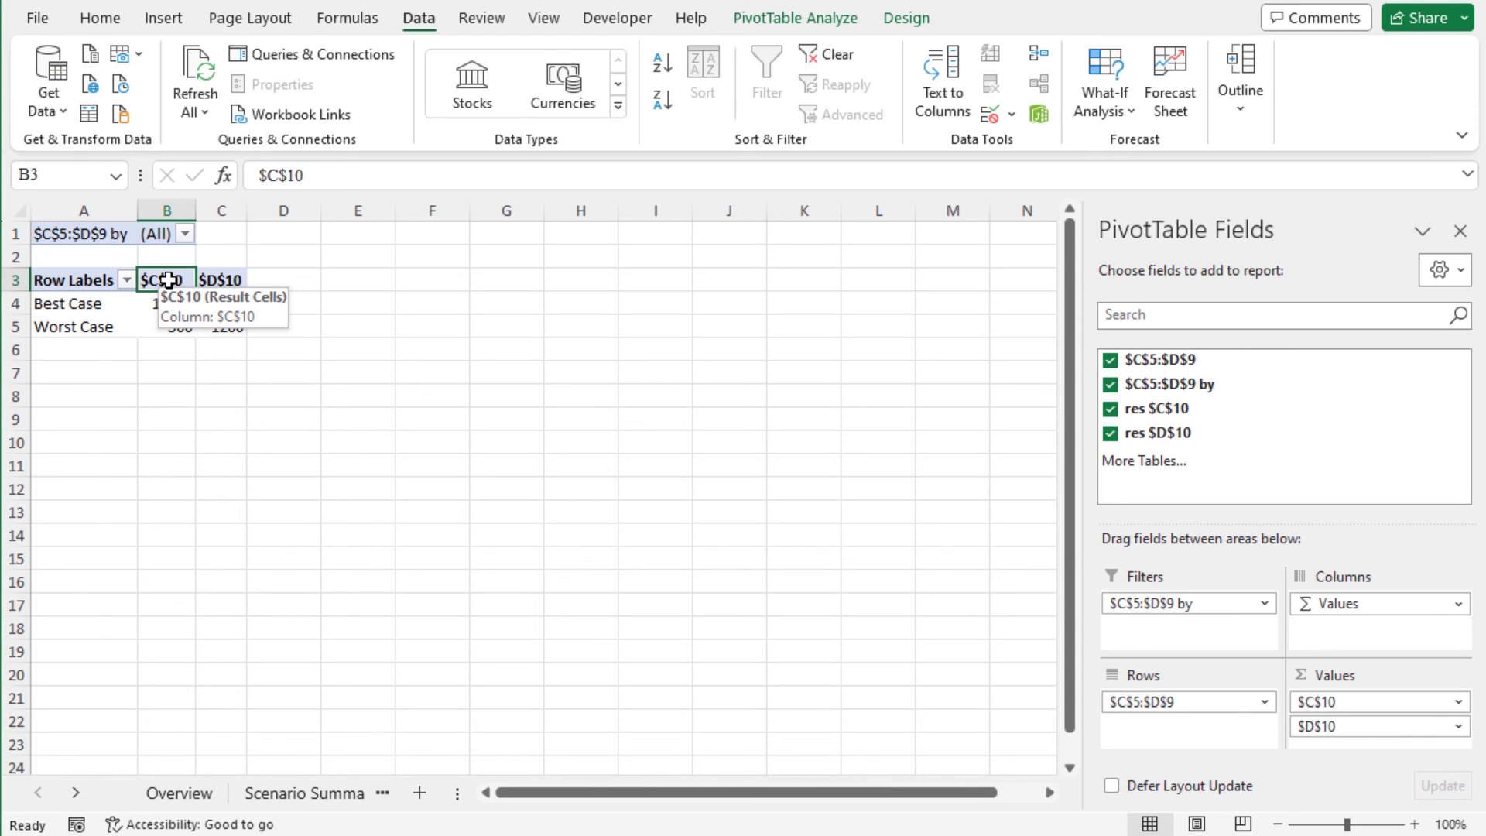
{"action": "type", "text": "Total Profit of Product A"}
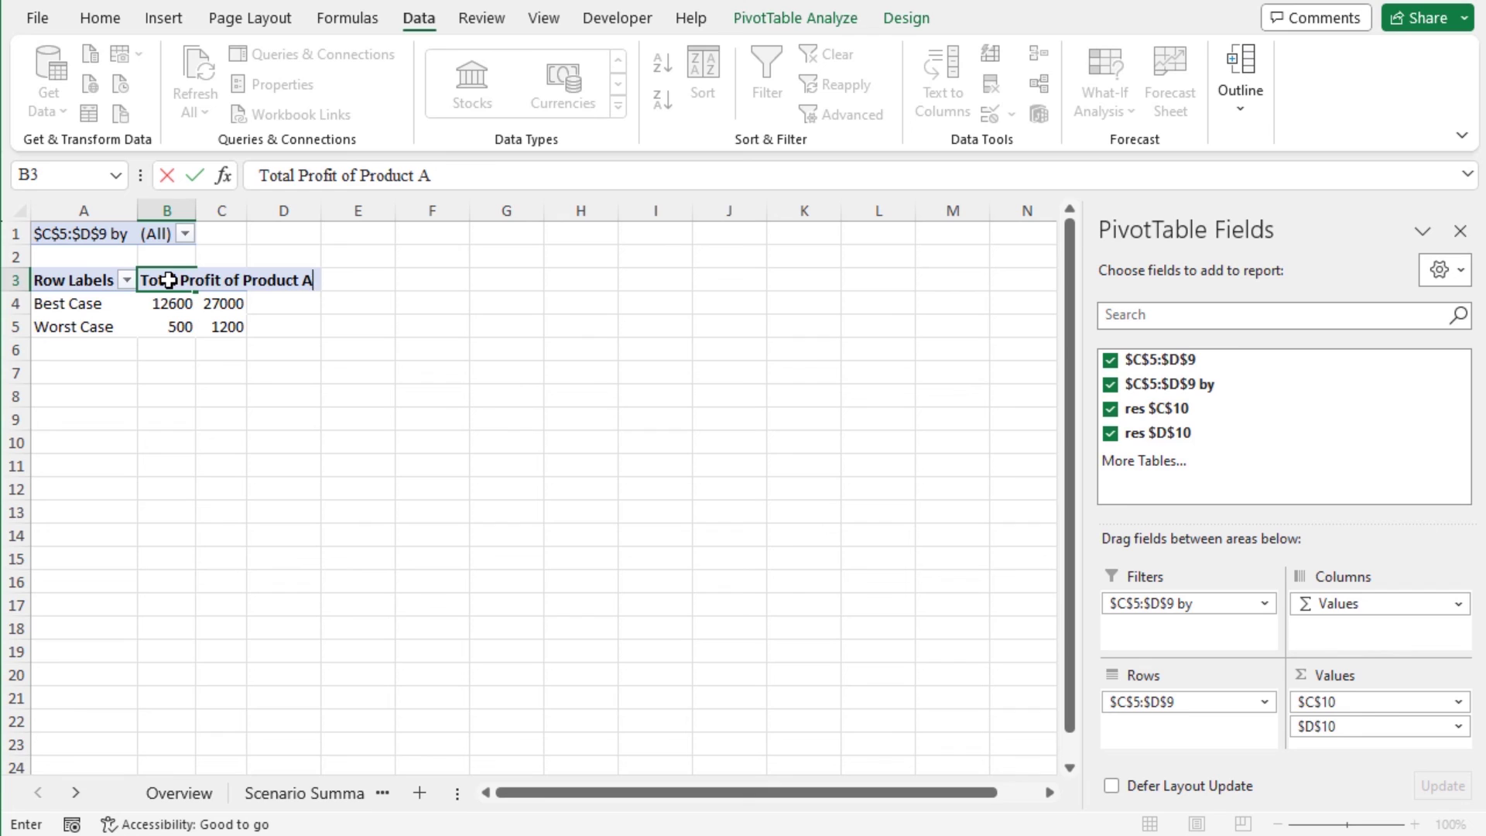
{"action": "key", "text": "Return"}
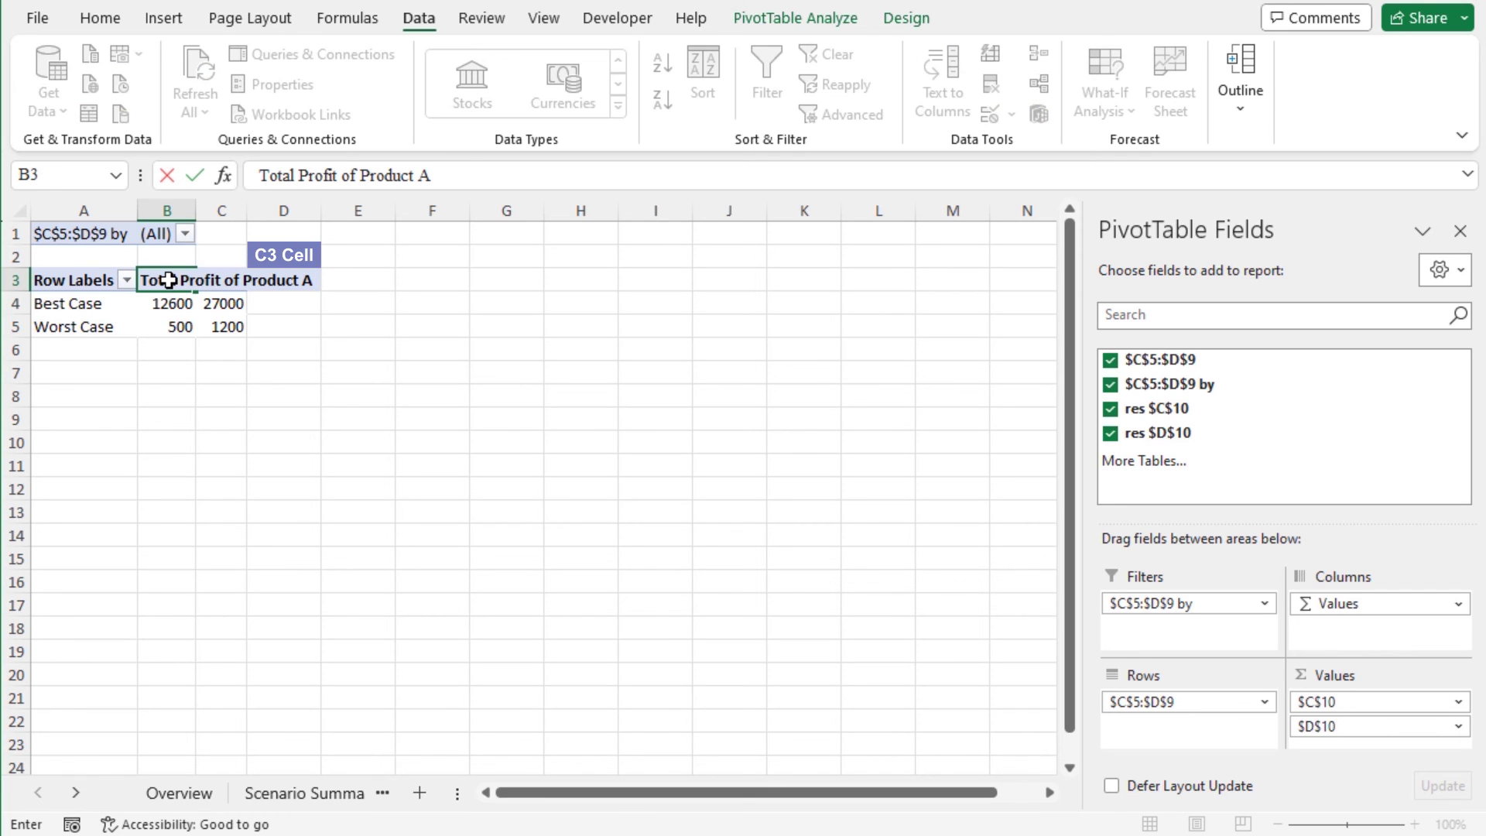
{"action": "type", "text": "A"}
{"action": "key", "text": "Tab"}
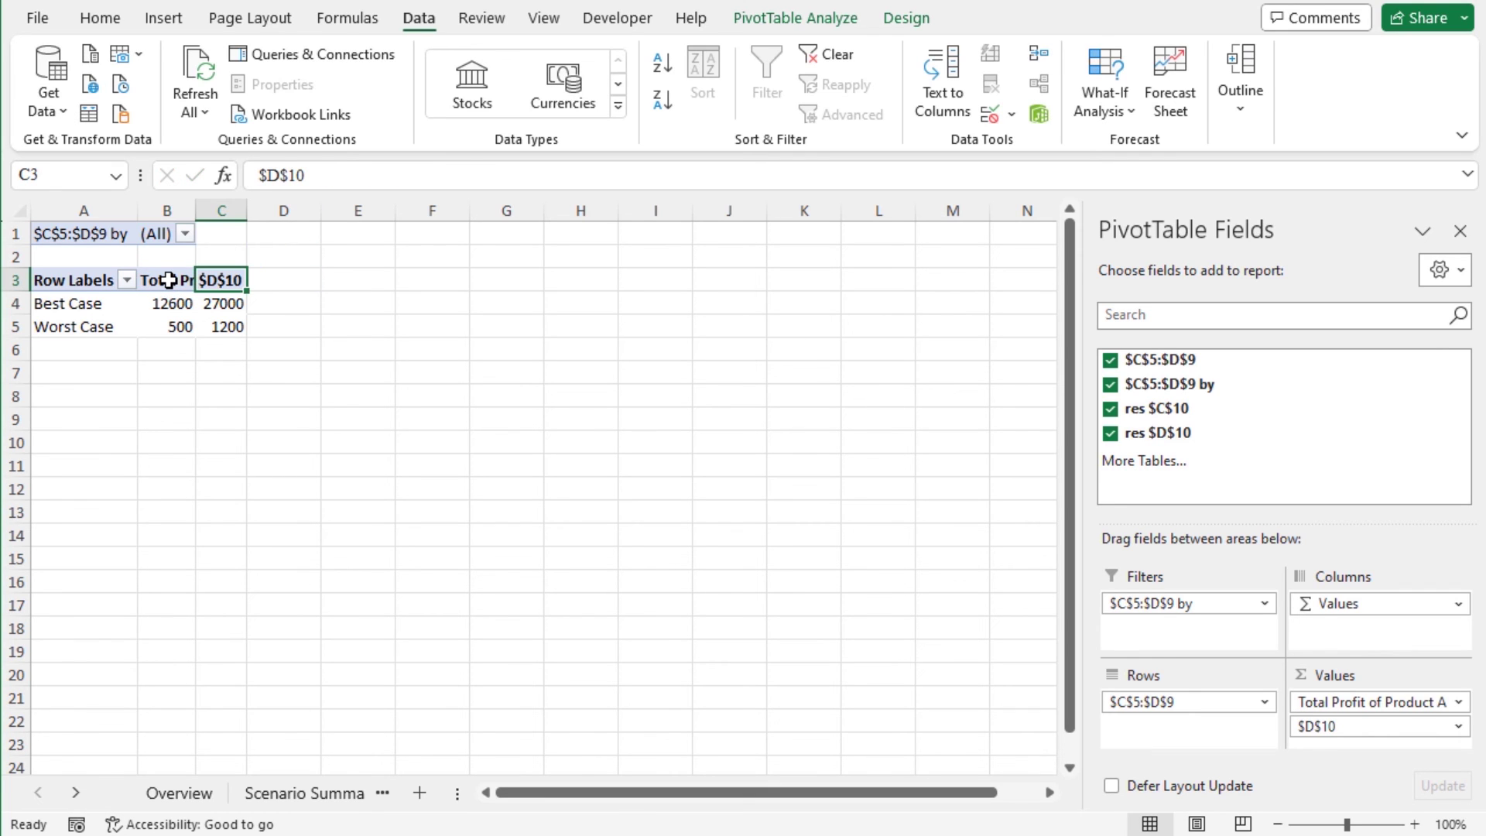
{"action": "type", "text": "Total"}
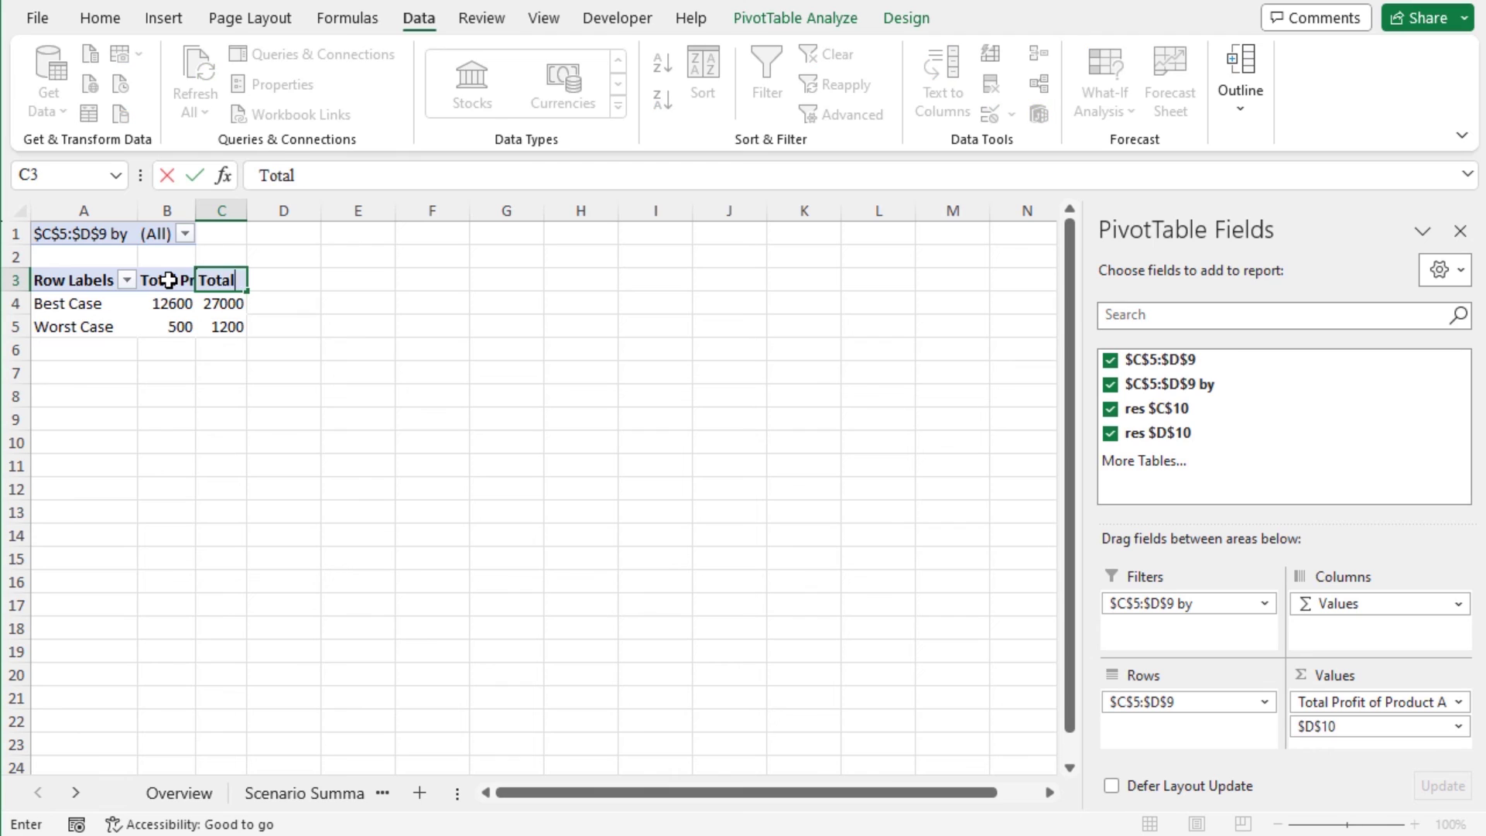
{"action": "type", "text": " Profit of Product B"}
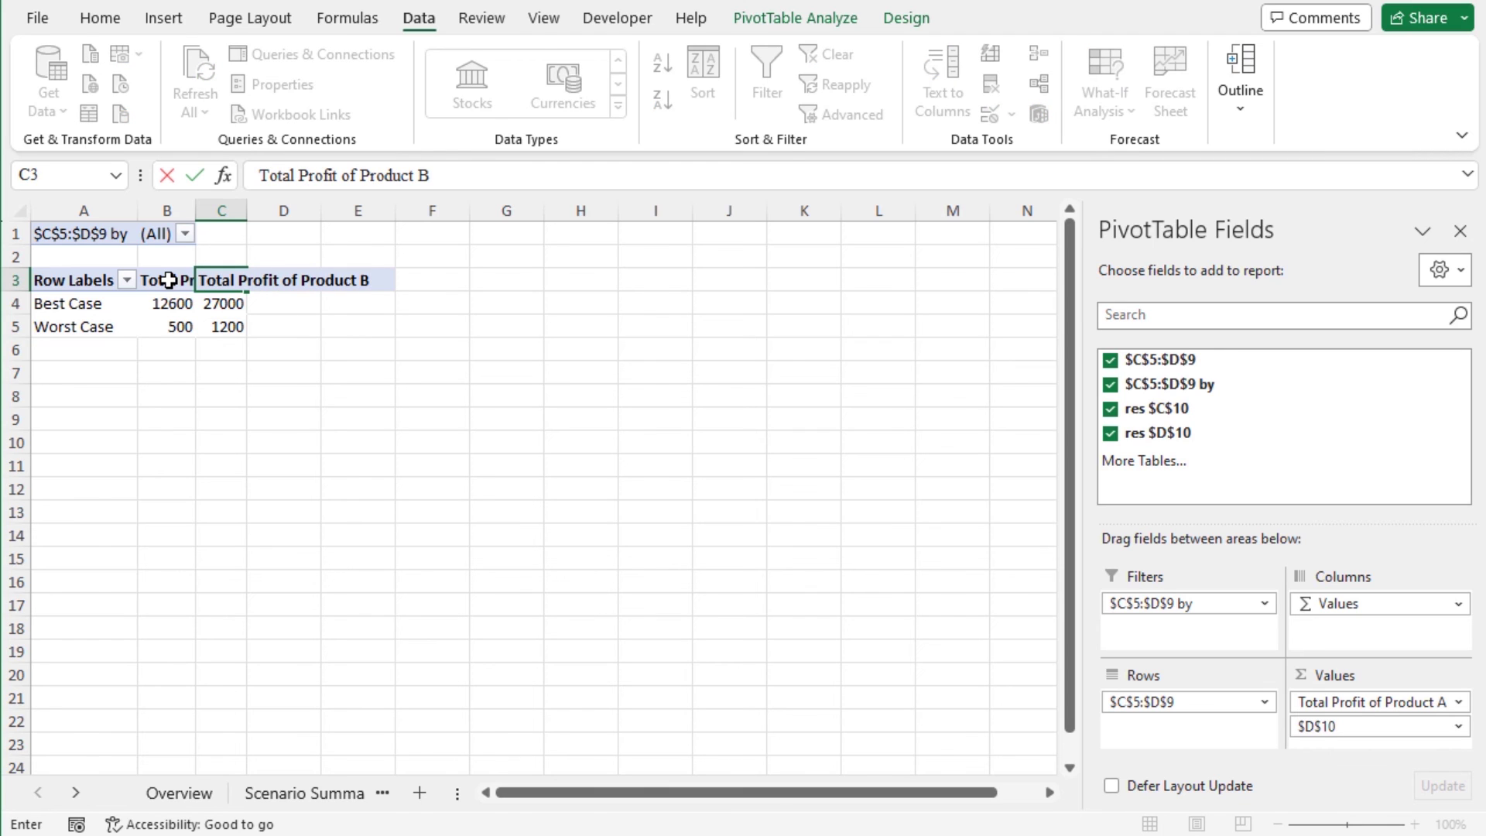
{"action": "key", "text": "Return"}
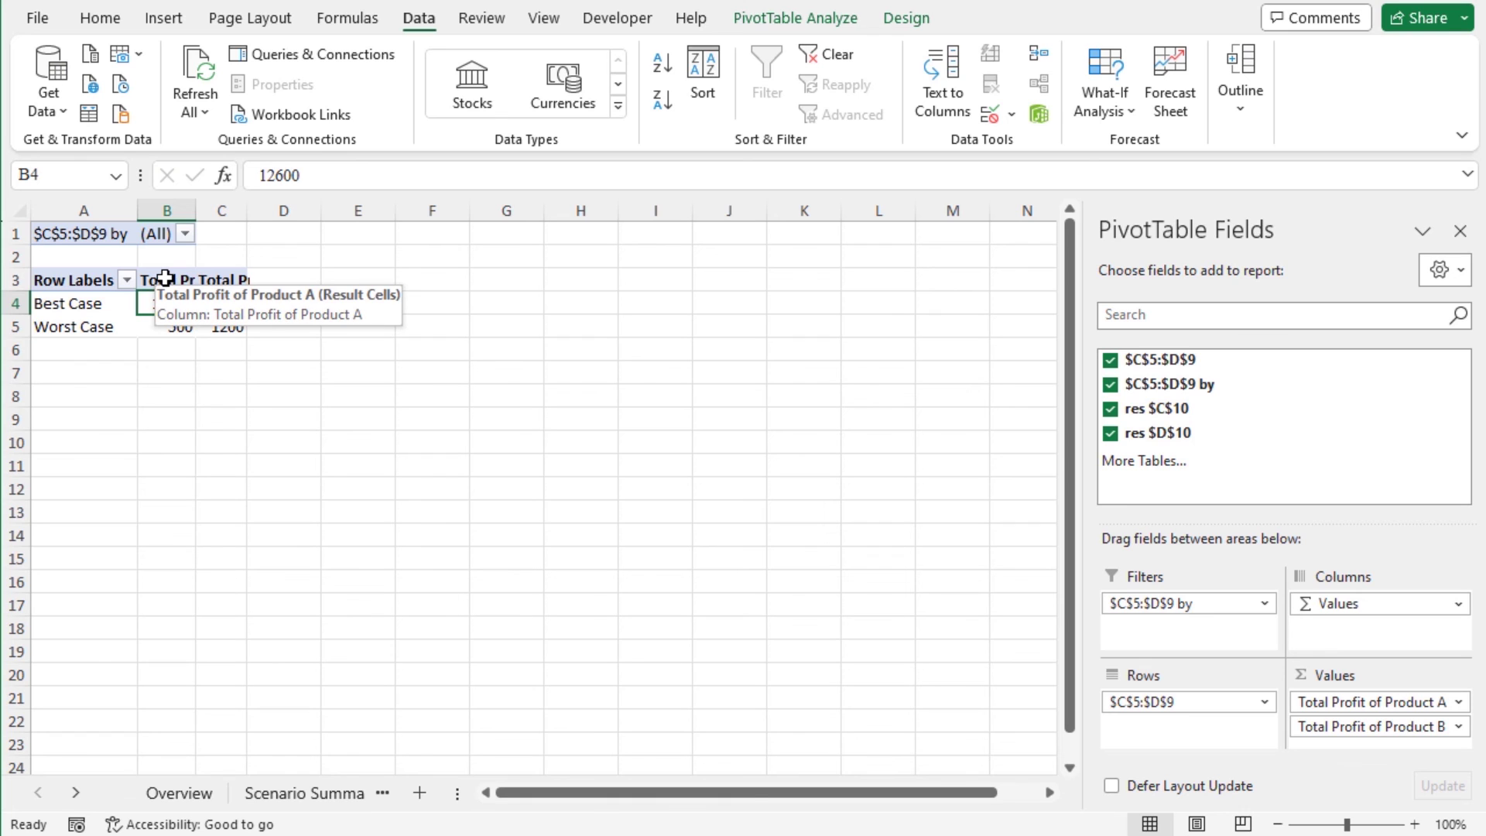
- Select the whole sheet and AutoFit all columns so both Total Profit headers fit
{"action": "left_click", "coordinate": [18, 210]}
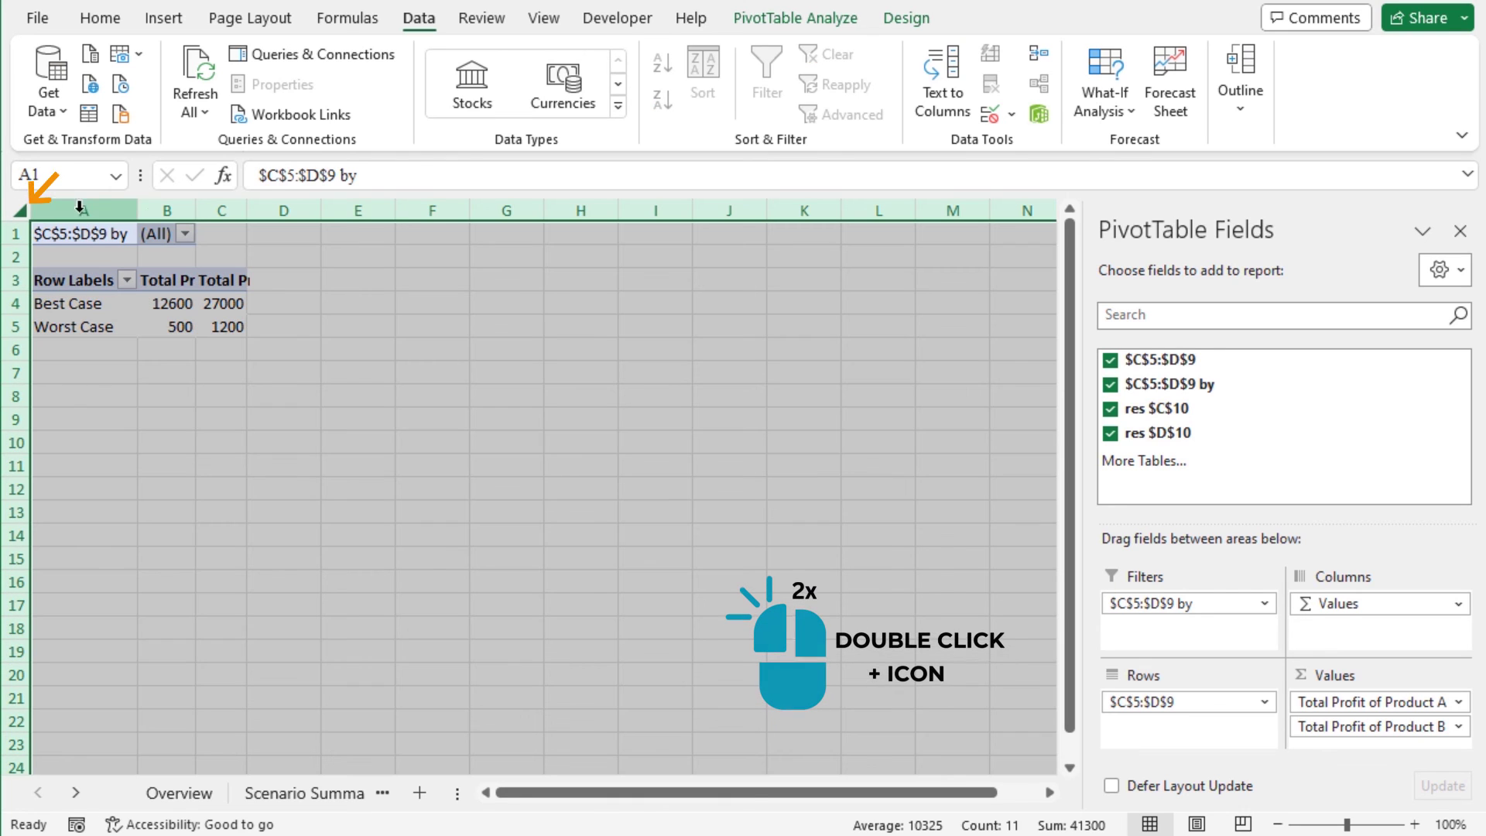
{"action": "double_click", "coordinate": [197, 214]}
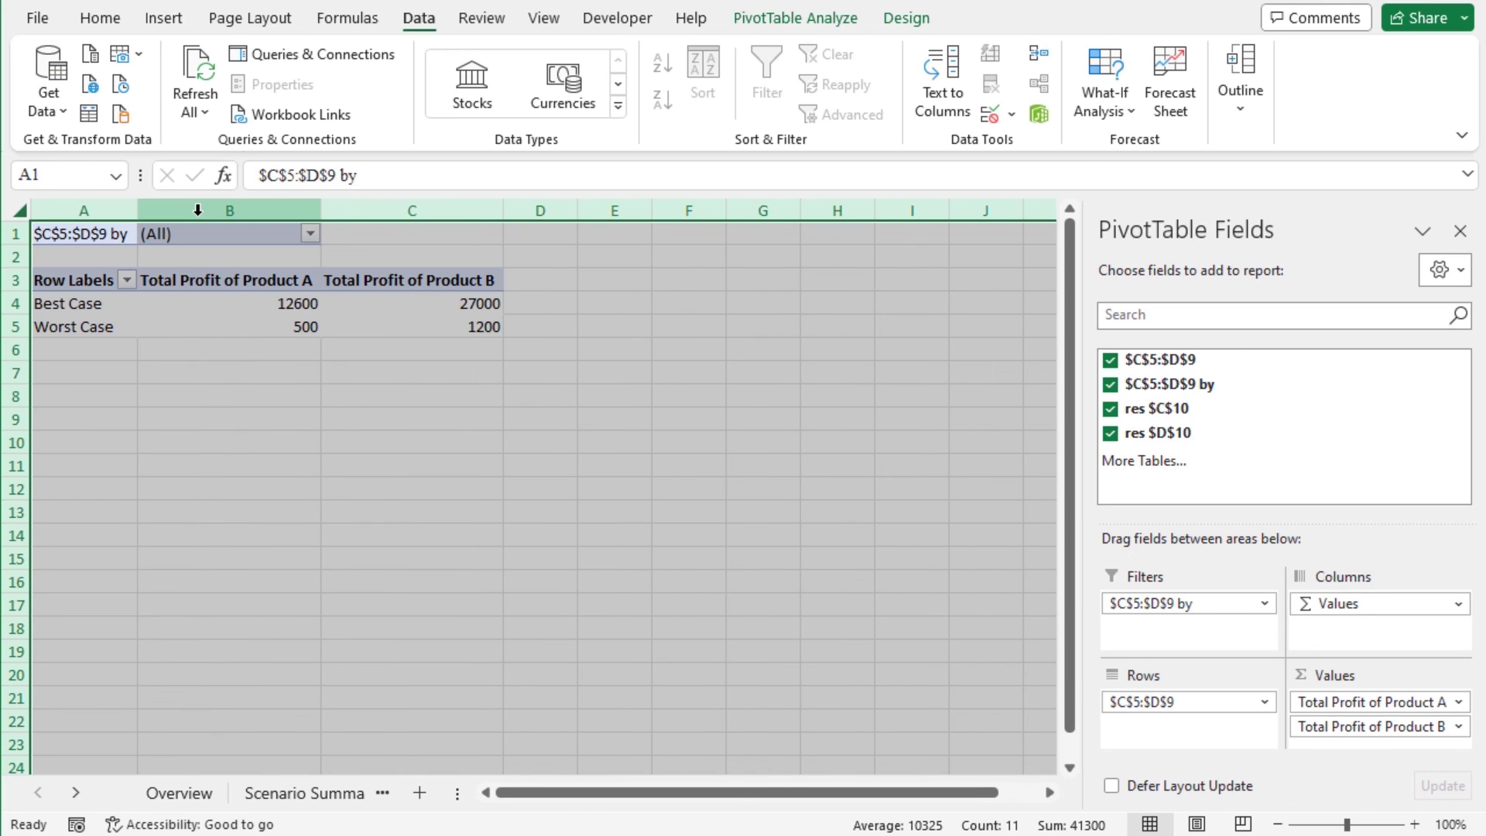
{"action": "left_click", "coordinate": [199, 280]}
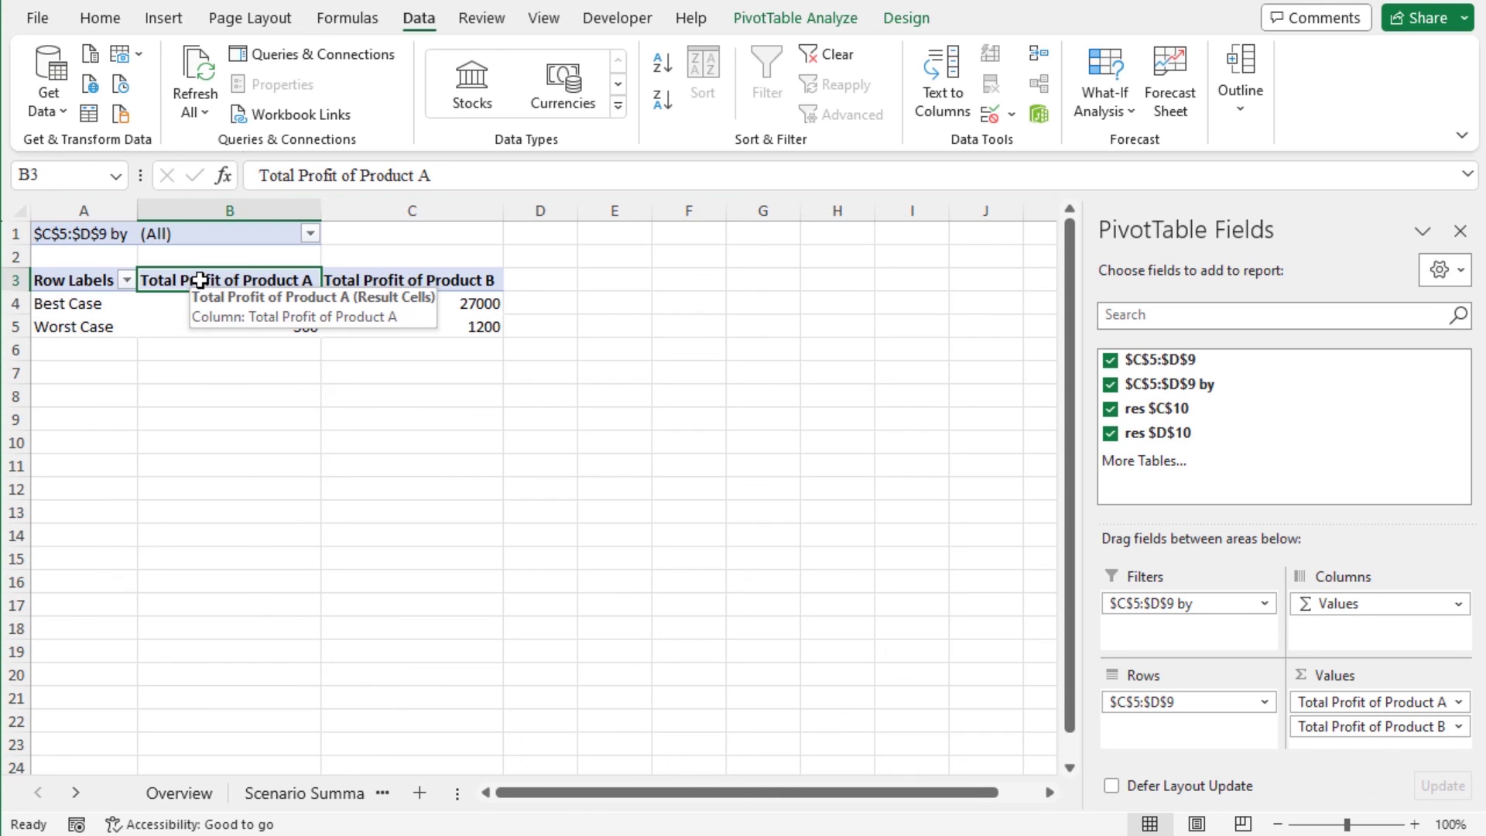